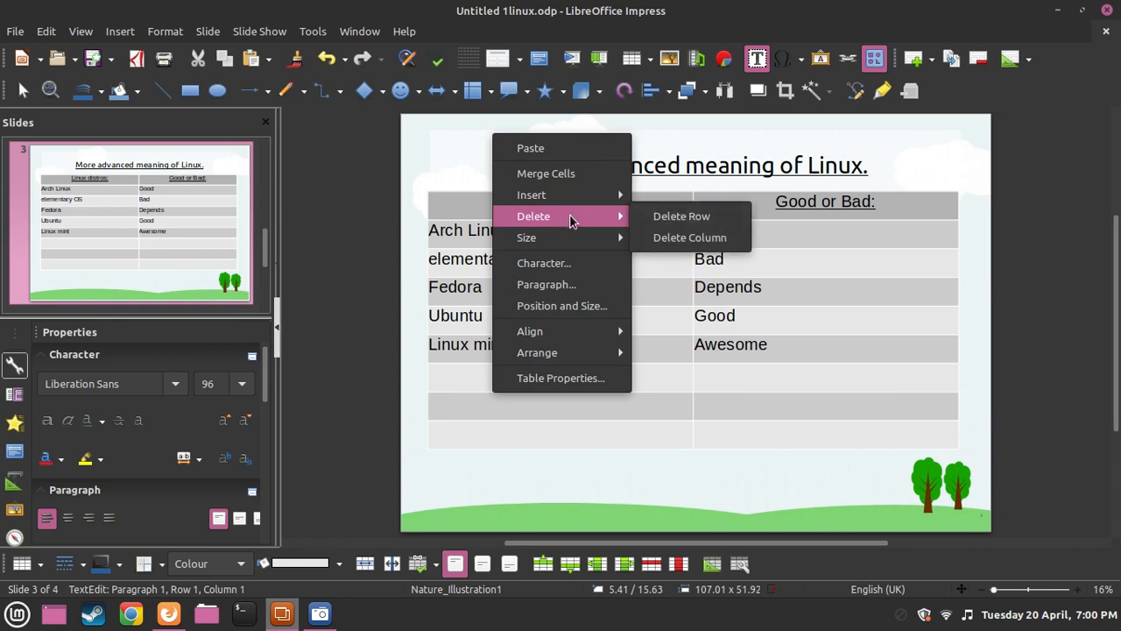
Try deleting the first column of the Linux distros table and undo the deletion
left_click(666, 232)
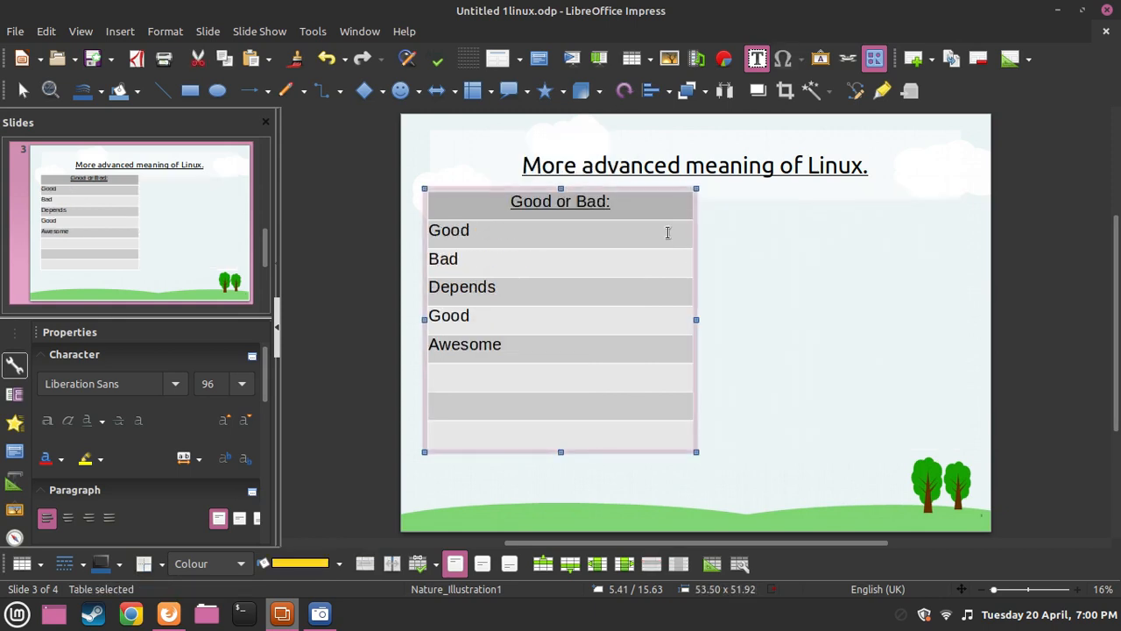
key("ctrl+z")
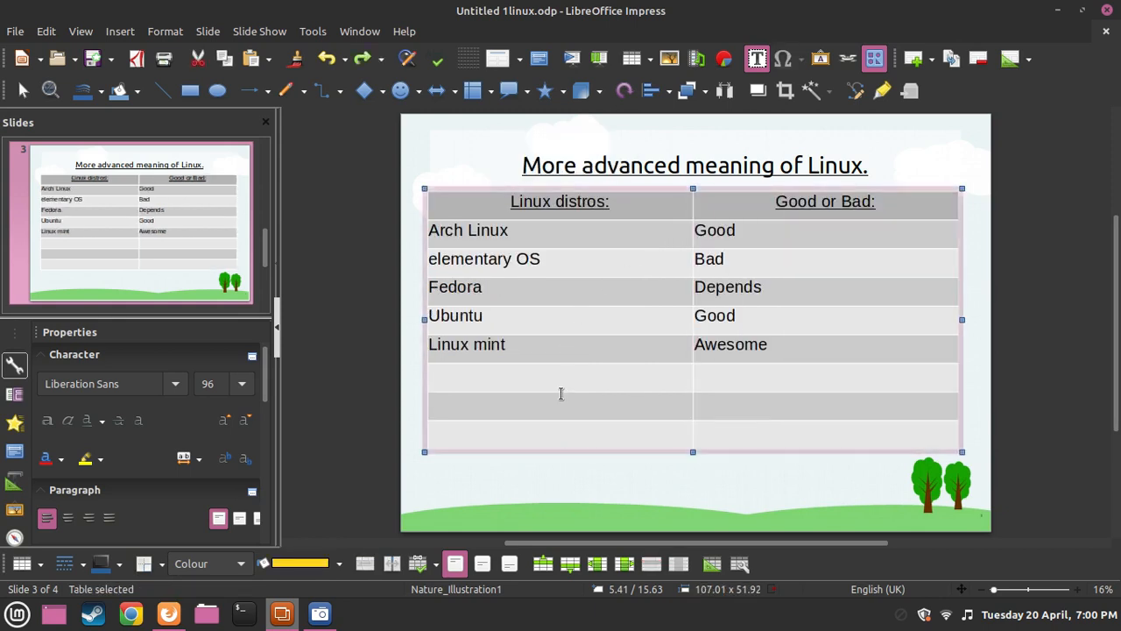
right_click(560, 393)
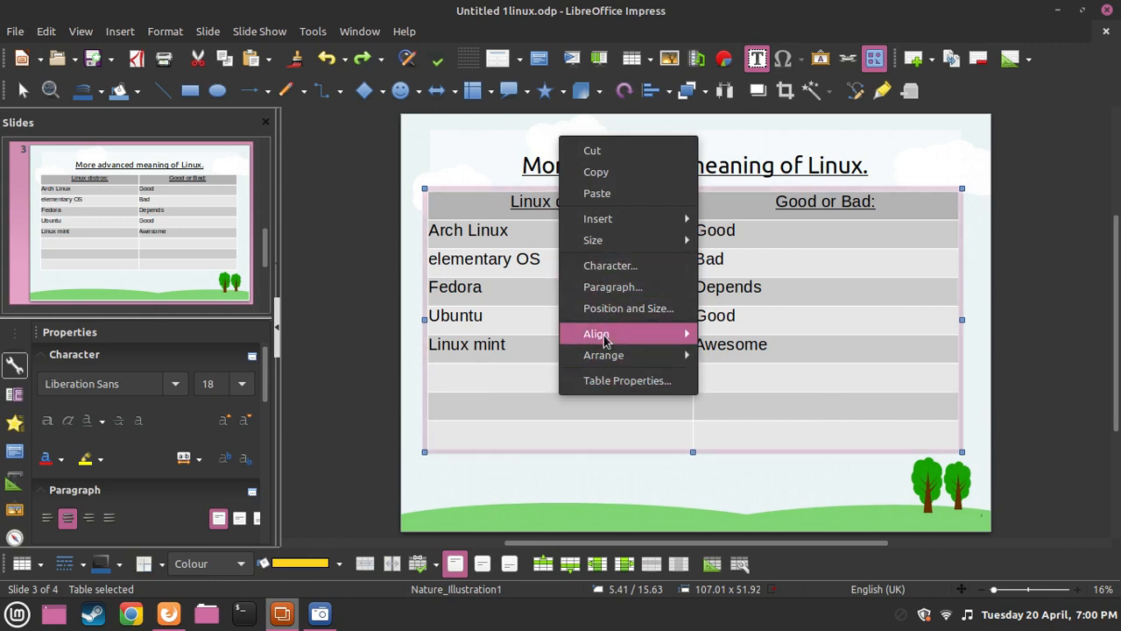
mouse_move(643, 220)
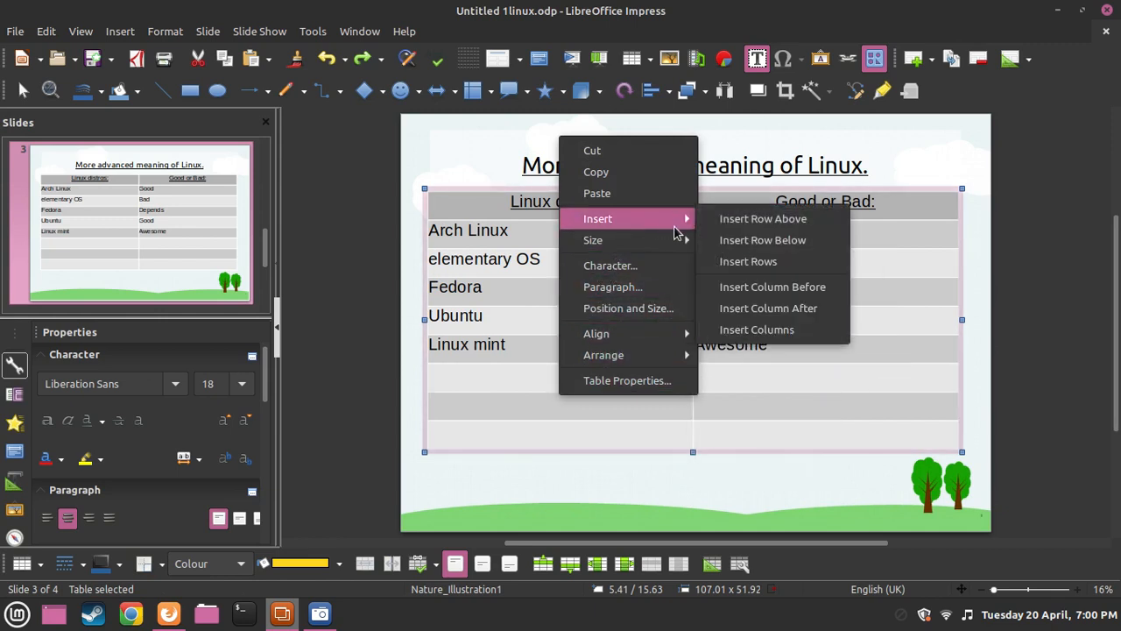
left_click(745, 261)
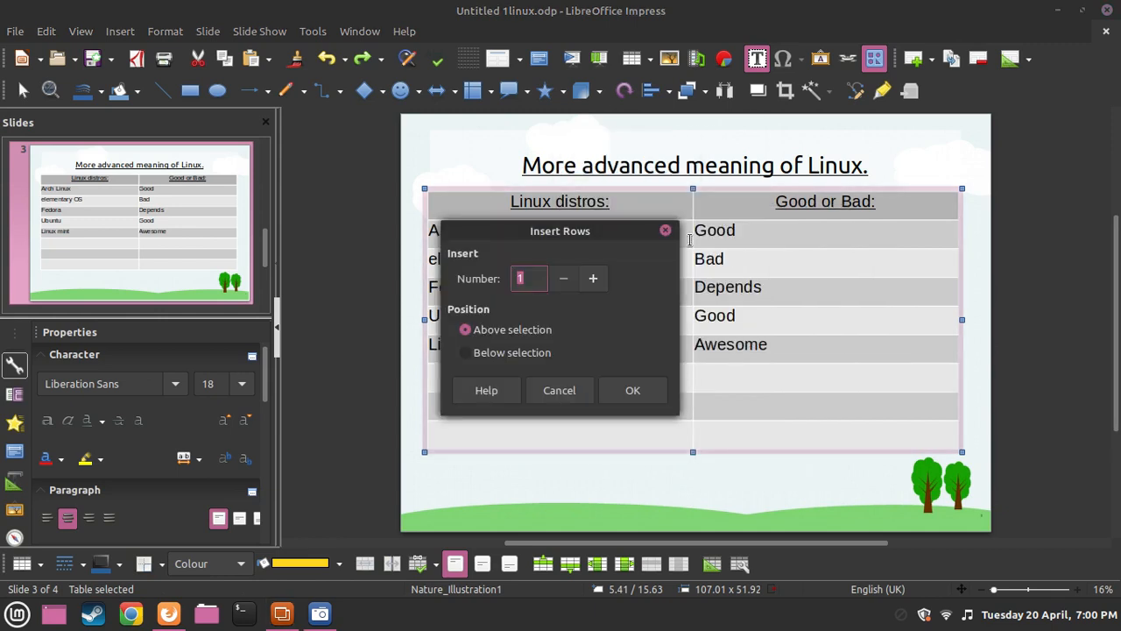
left_click(661, 235)
key("Escape")
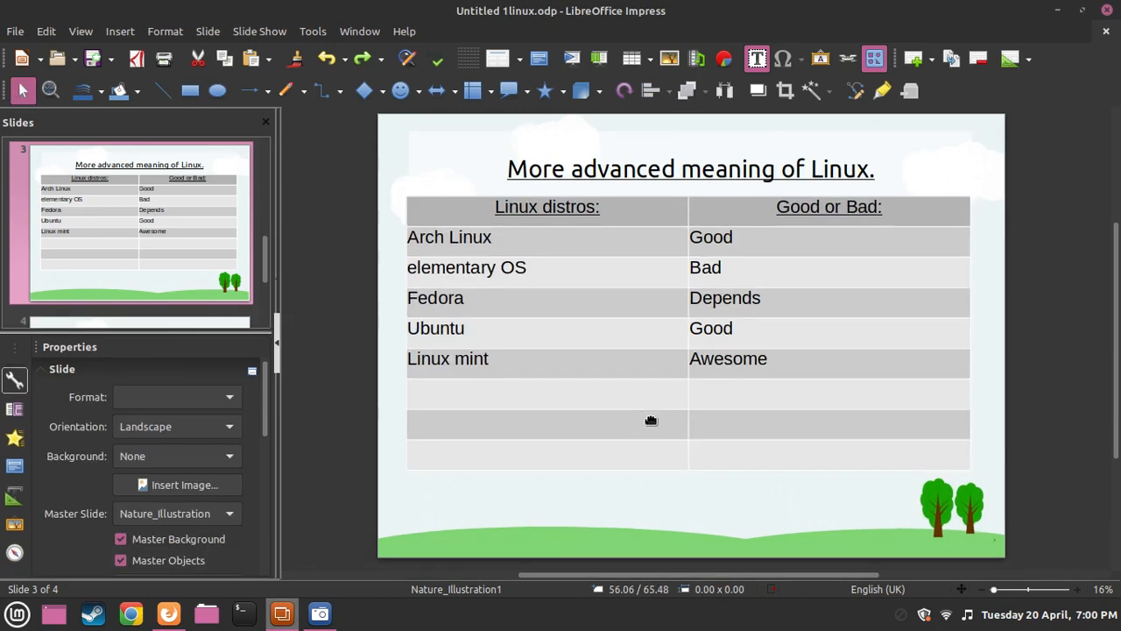
Try deleting rows with the whole table selected, and undo the deletion
right_click(650, 420)
key("Escape")
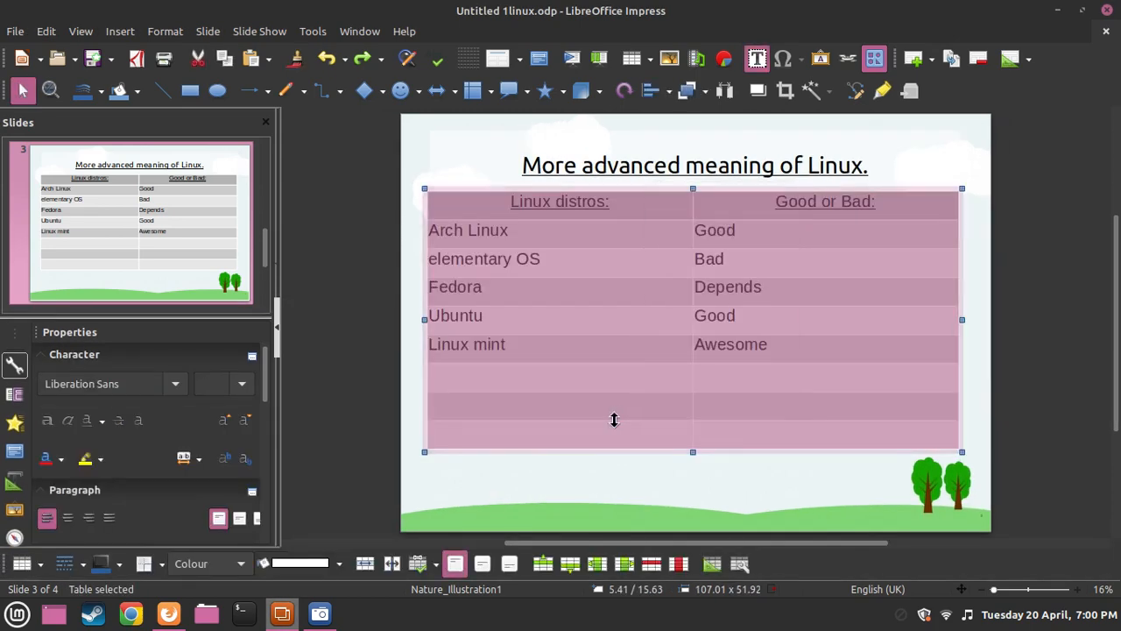
right_click(613, 425)
mouse_move(673, 248)
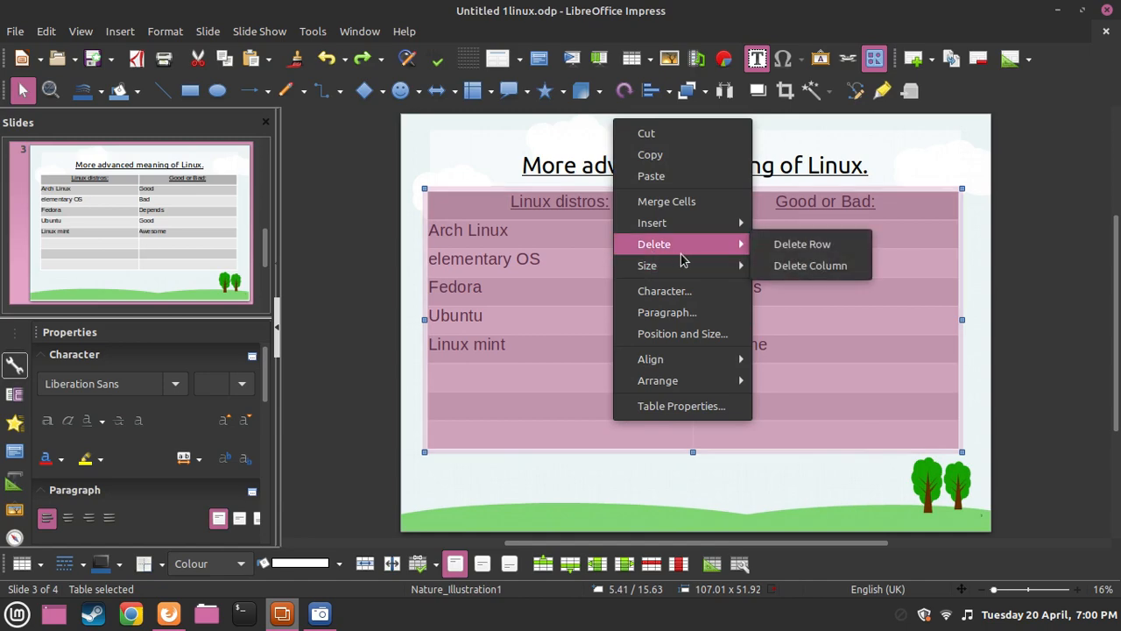
left_click(802, 243)
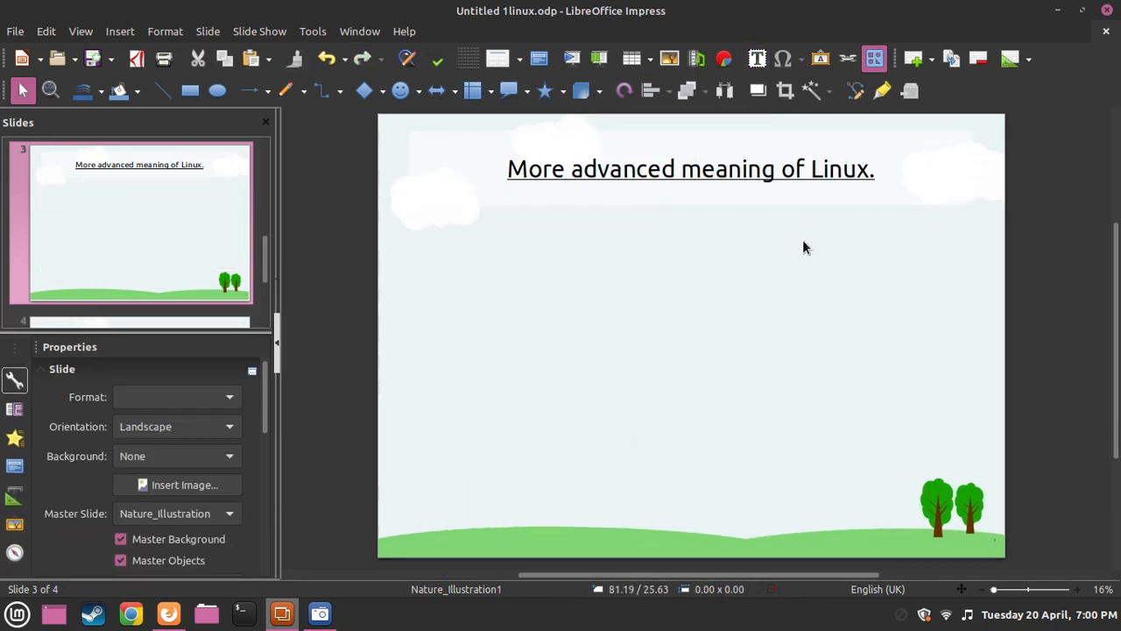
key("ctrl+z")
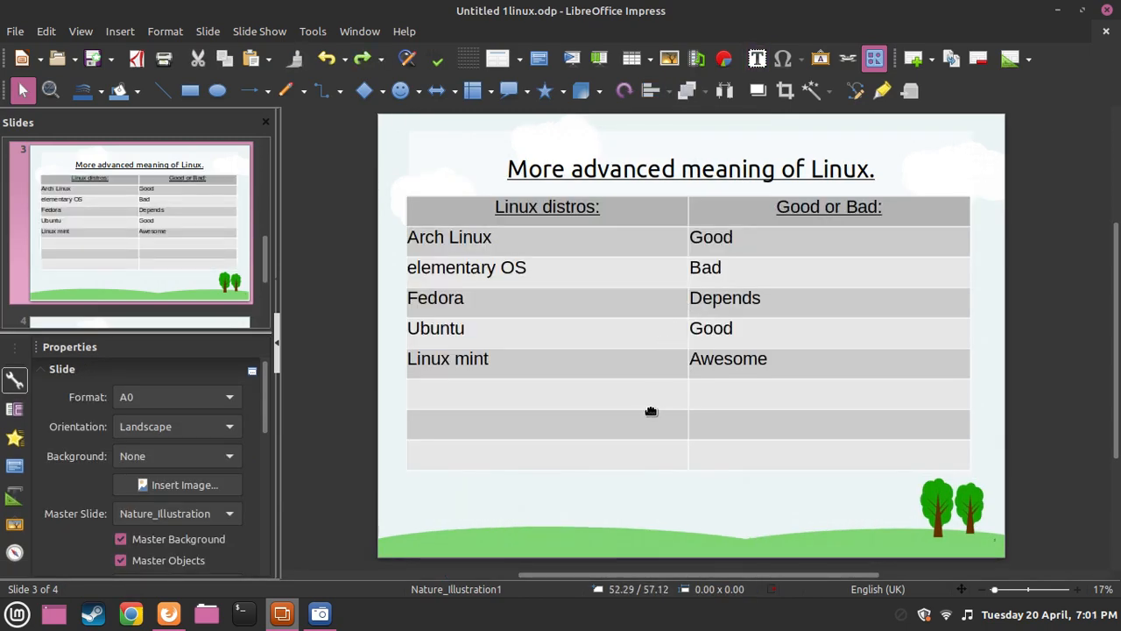
Delete one of the three empty rows at the bottom of the Linux distros table
left_click(651, 410)
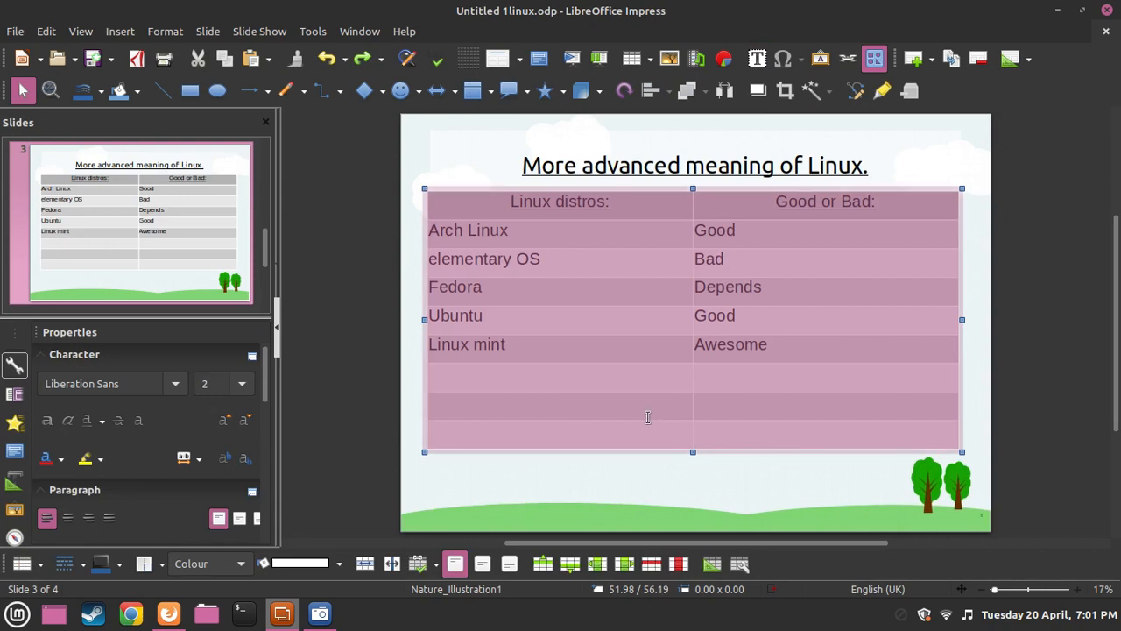
left_click(648, 415)
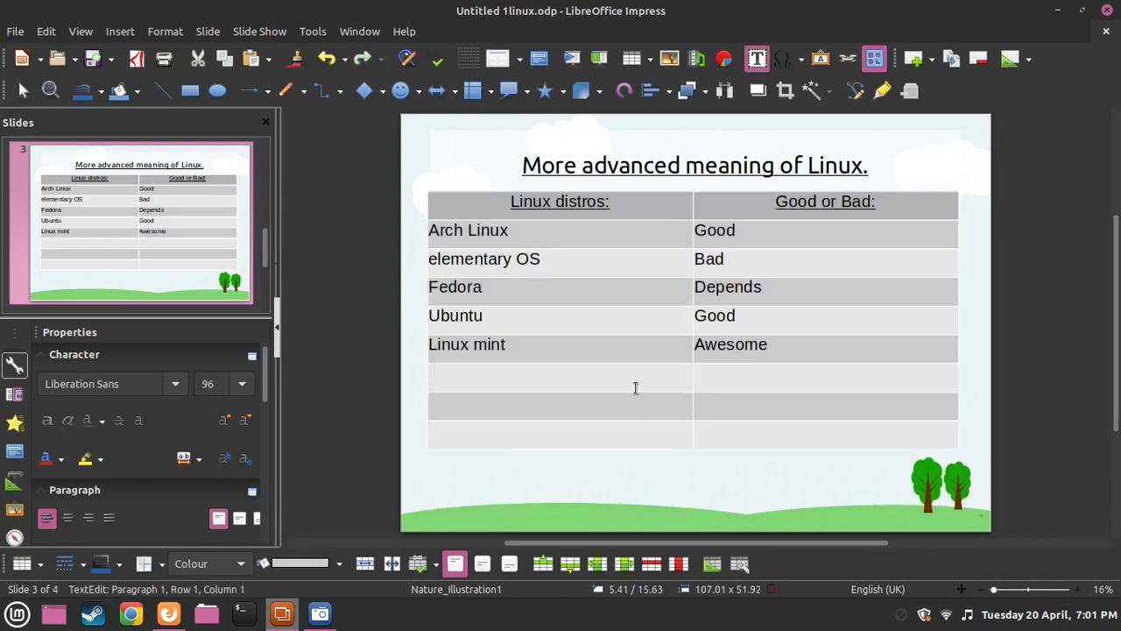
right_click(632, 394)
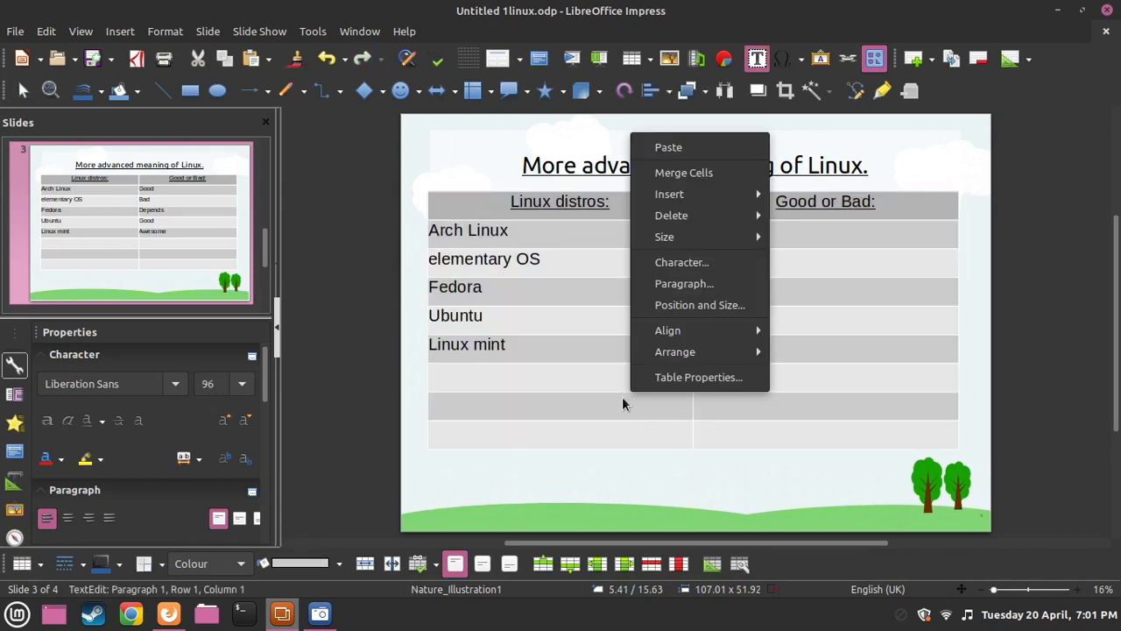
mouse_move(667, 221)
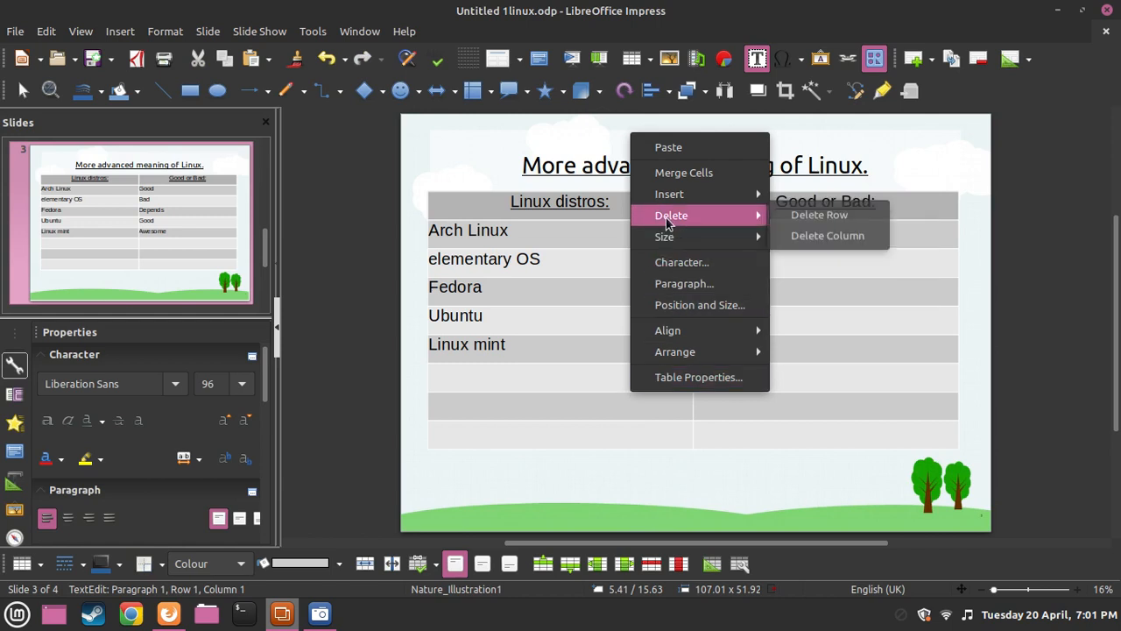
left_click(790, 222)
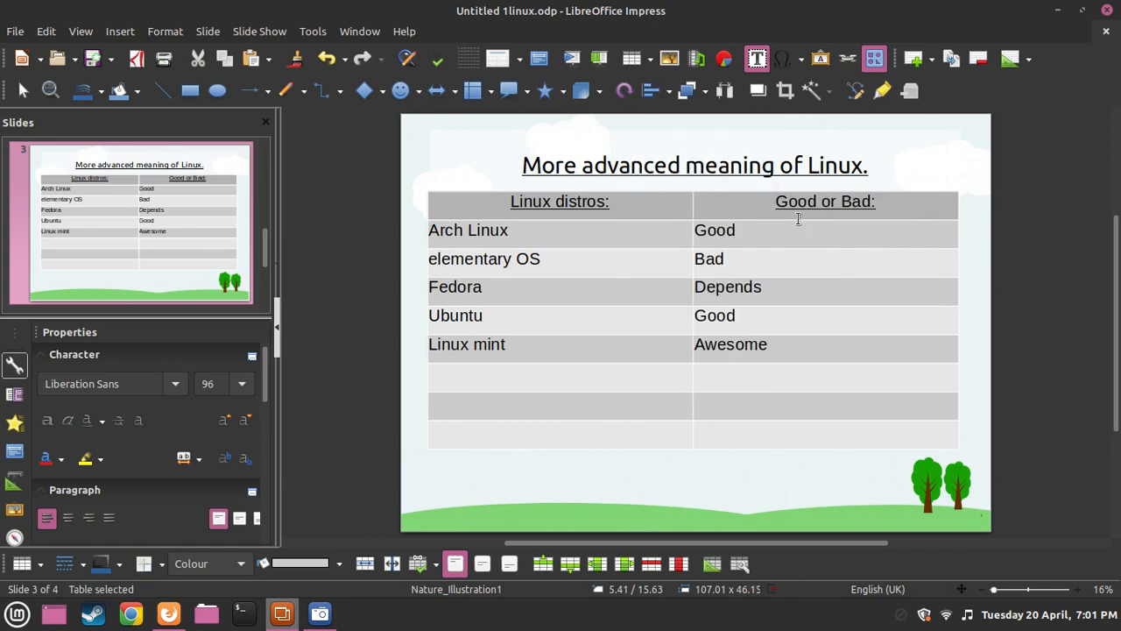
right_click(534, 391)
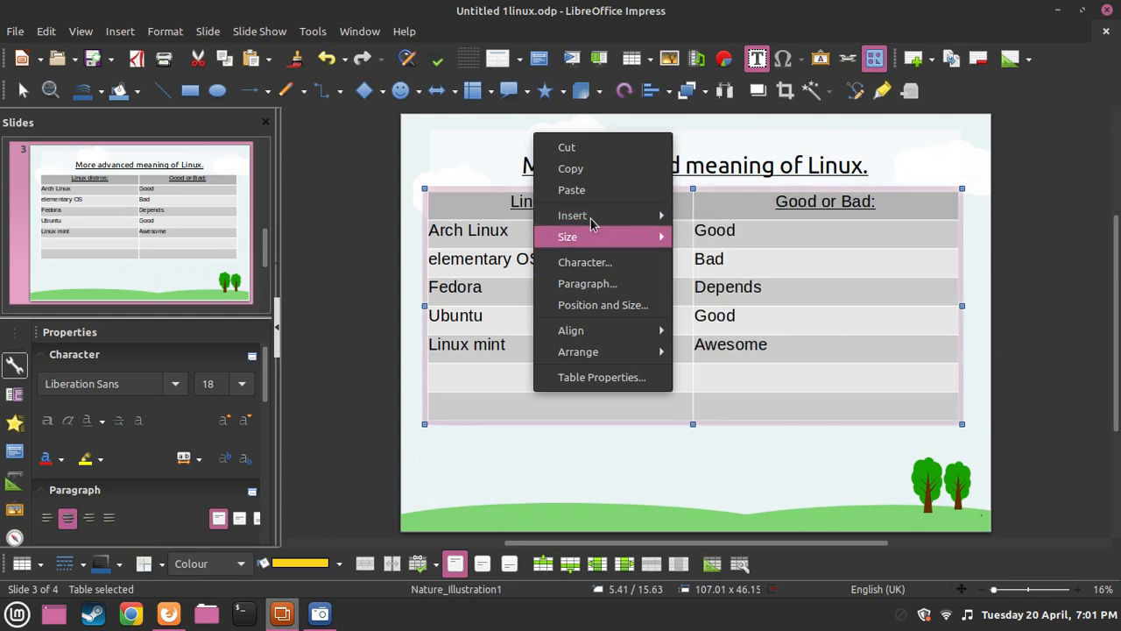
left_click(509, 391)
right_click(509, 397)
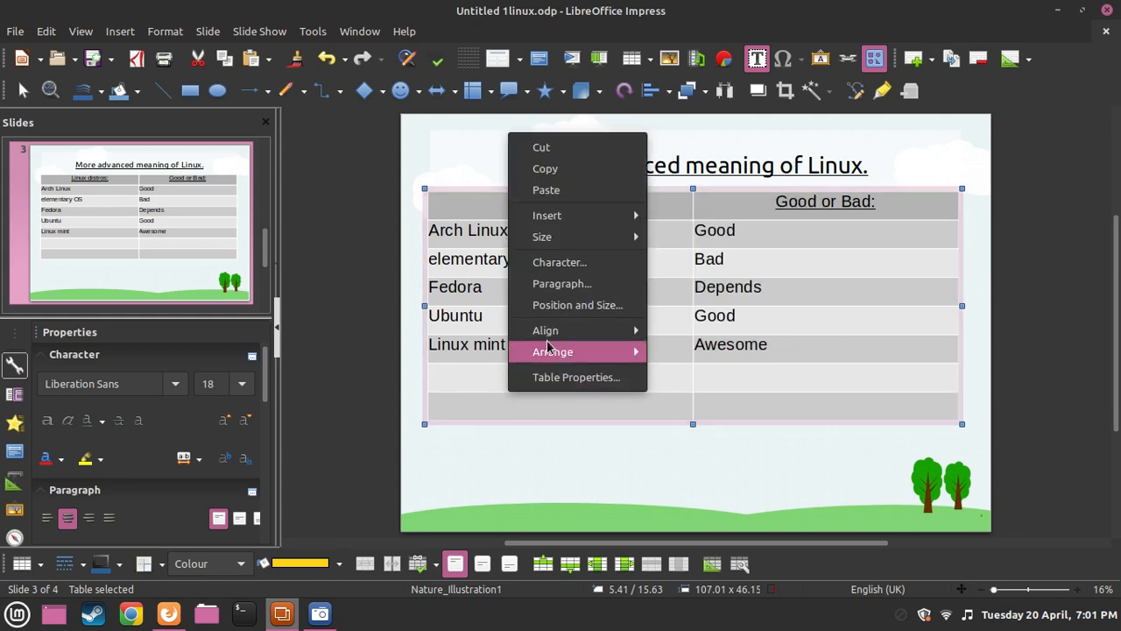
left_click(488, 390)
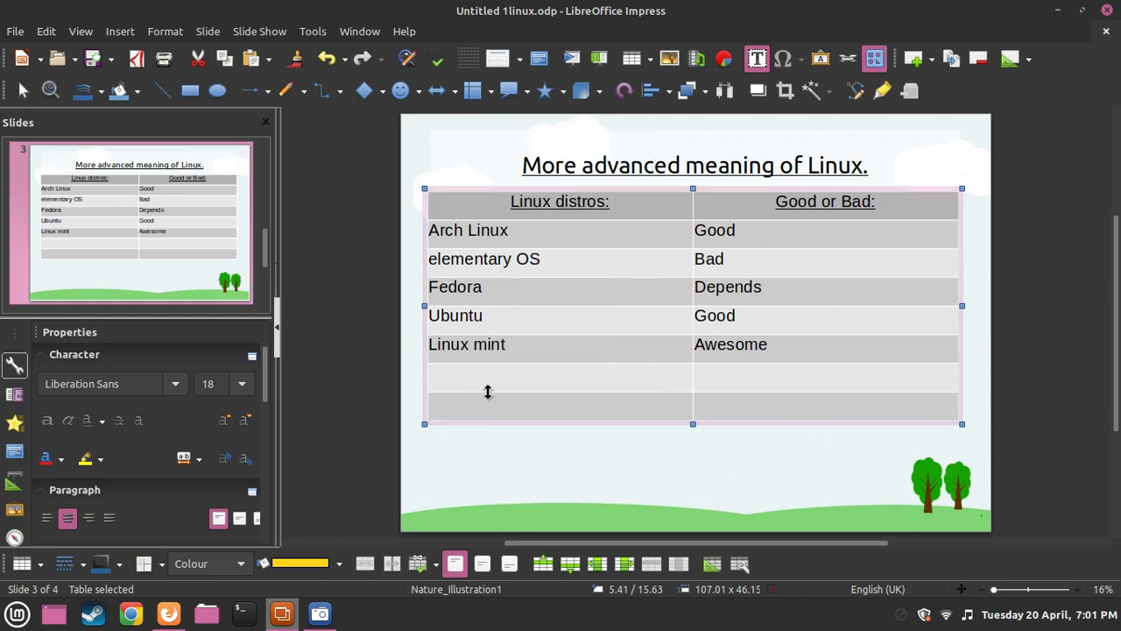
right_click(488, 395)
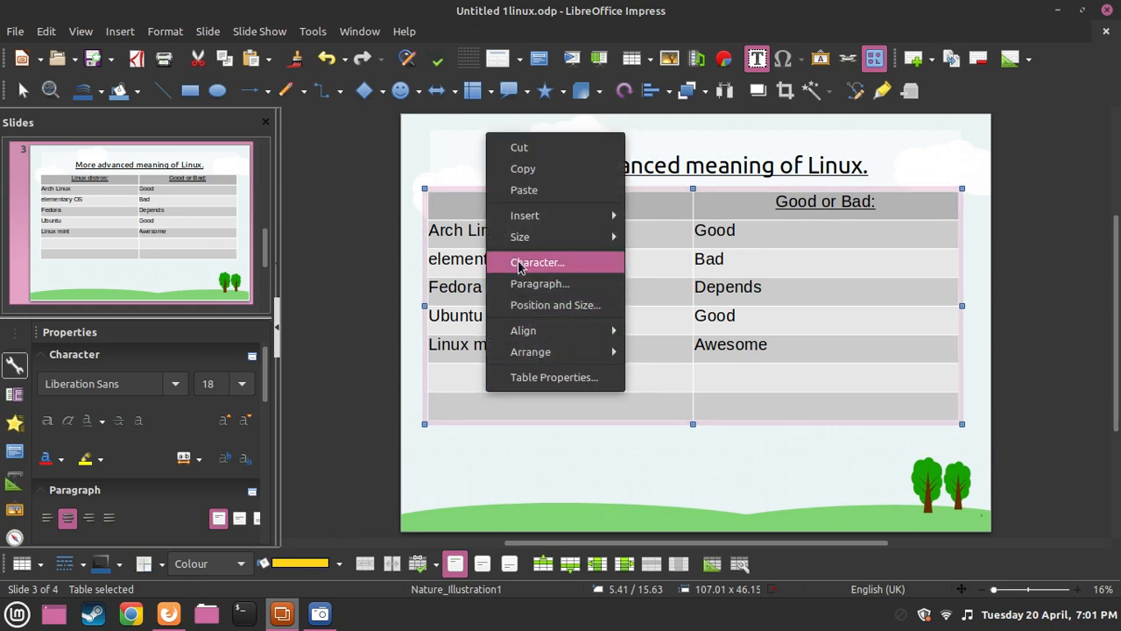
left_click(461, 394)
Delete one of the two empty rows below the Linux mint row
left_click(462, 403)
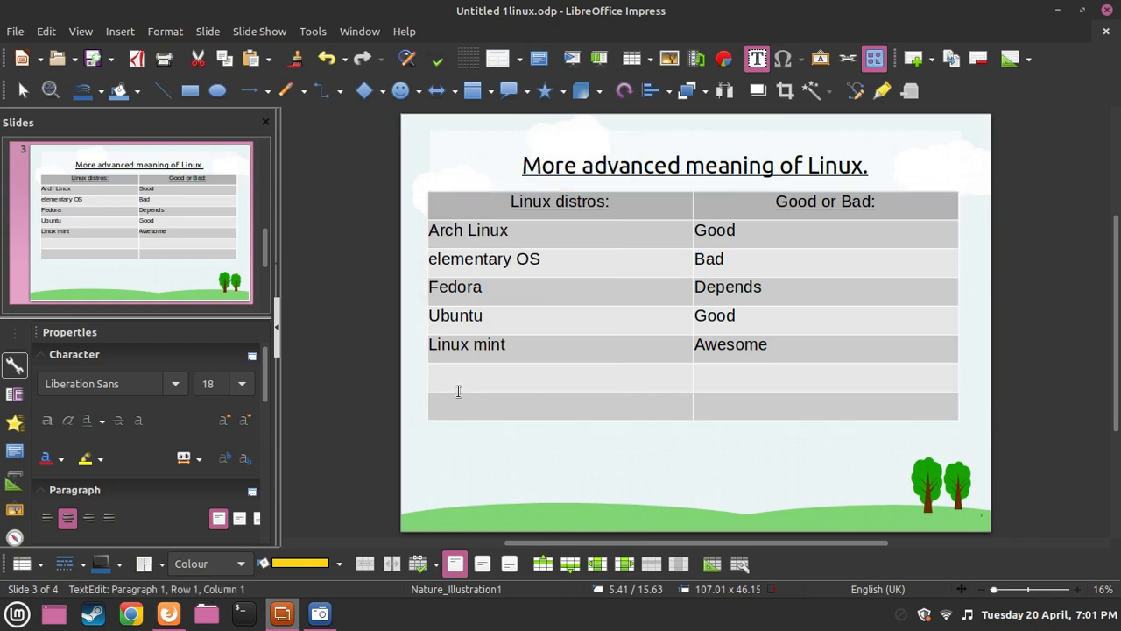
right_click(456, 389)
mouse_move(526, 215)
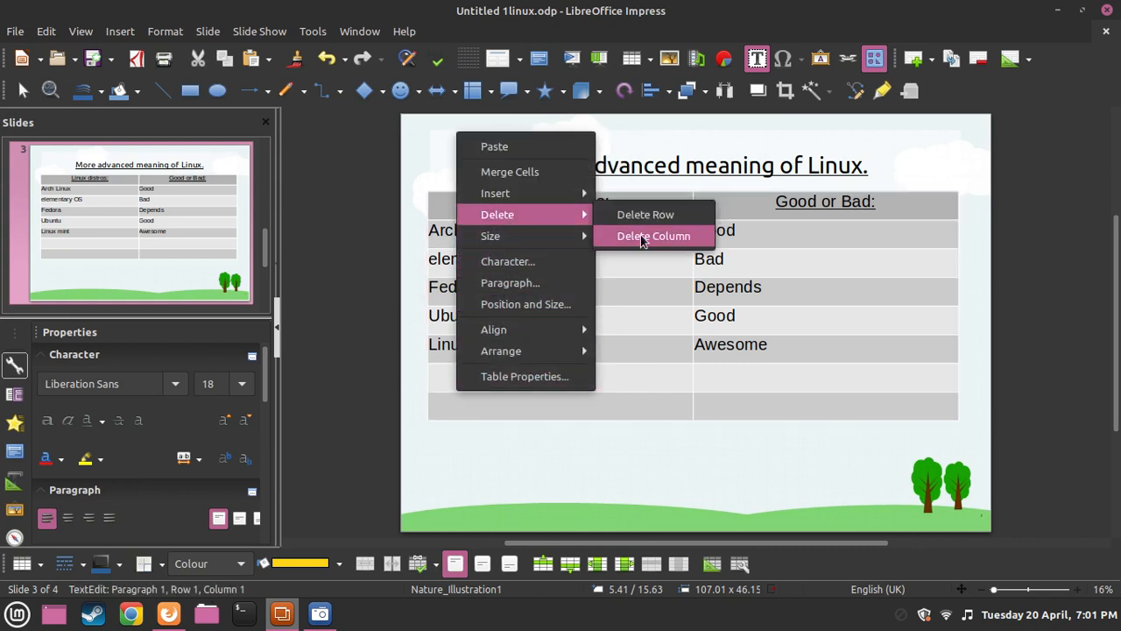
left_click(648, 215)
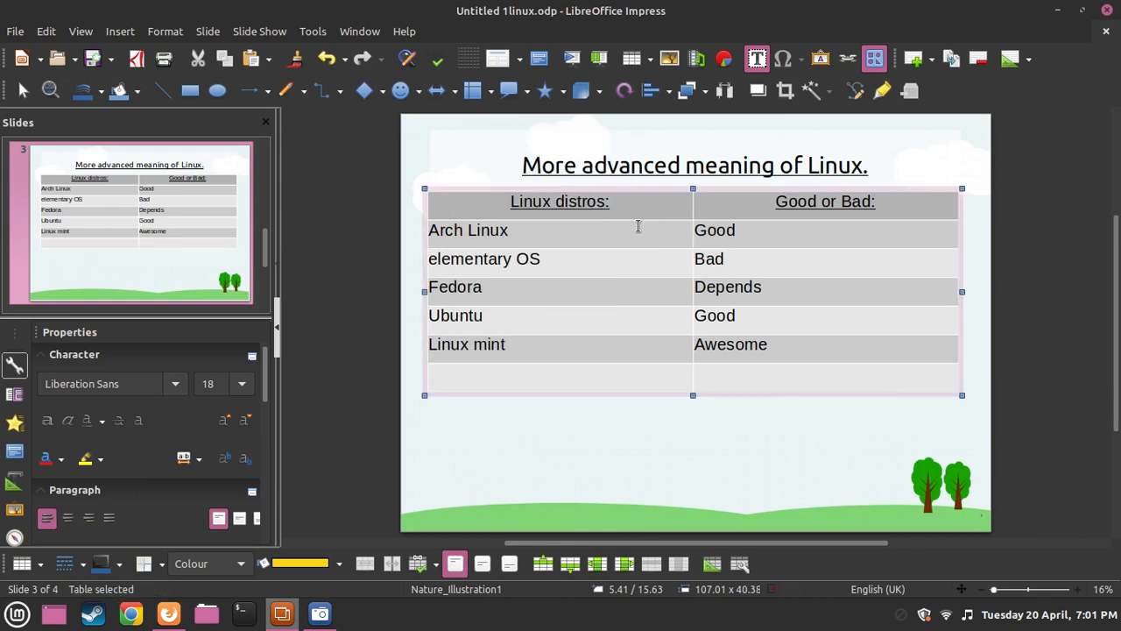
Delete the last remaining empty row so that the table ends with the Linux mint row
left_click(506, 369)
right_click(506, 368)
mouse_move(622, 194)
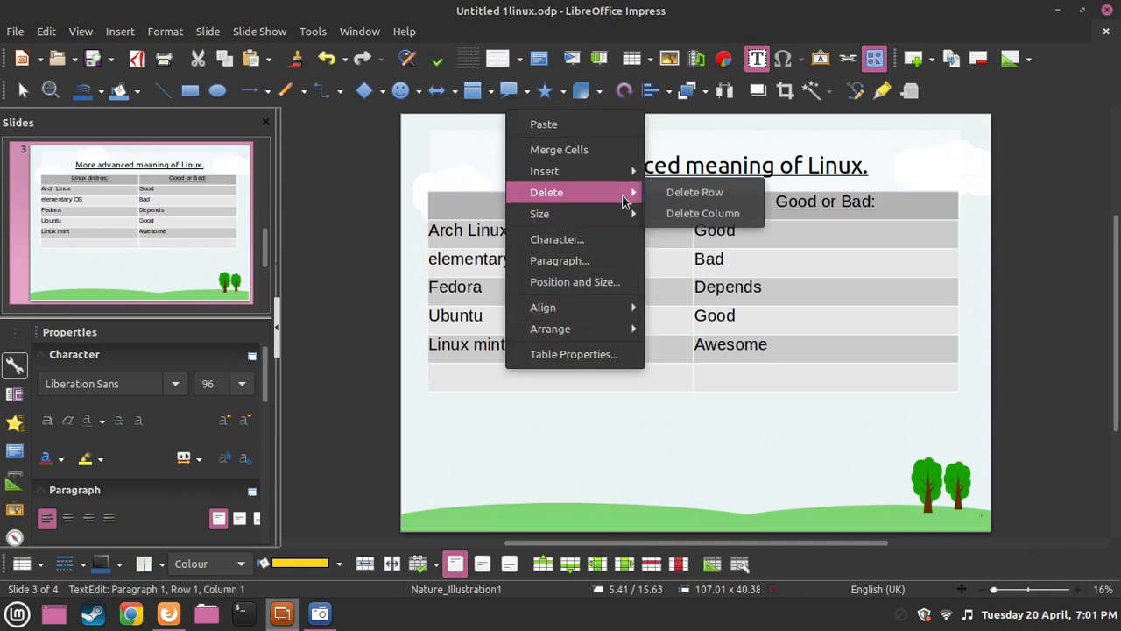
left_click(717, 192)
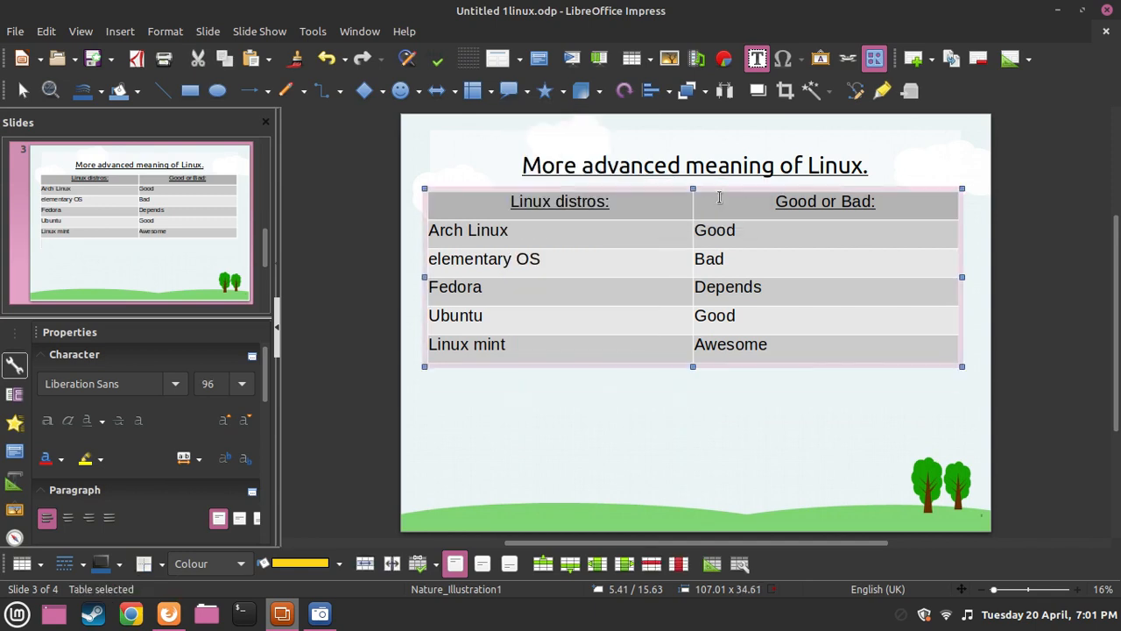
Stretch the table downward and narrow it slightly to a size of about 104 by 50
left_click_drag(692, 366, 695, 402)
left_click_drag(961, 413, 944, 410)
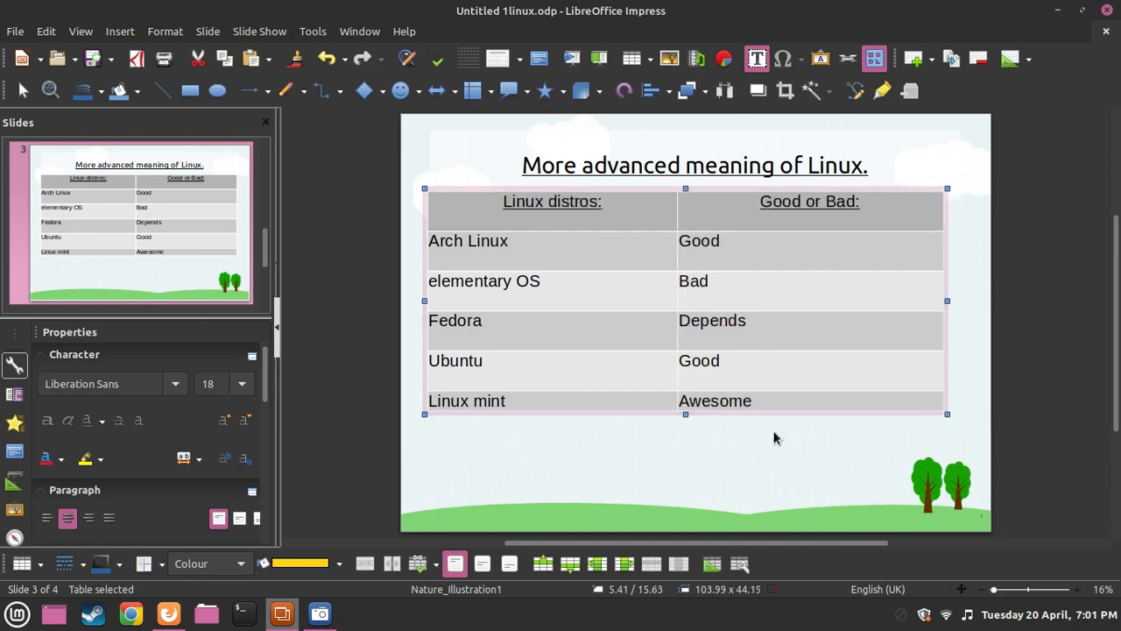
left_click_drag(684, 412, 687, 449)
left_click(706, 479)
left_click(661, 405)
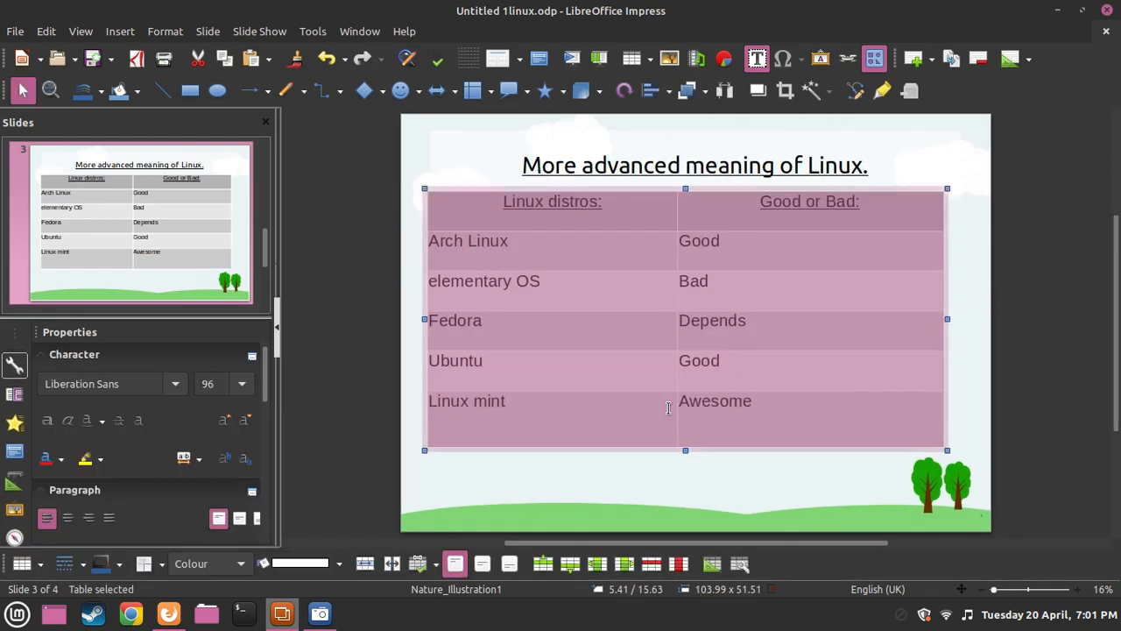
left_click_drag(681, 453, 685, 443)
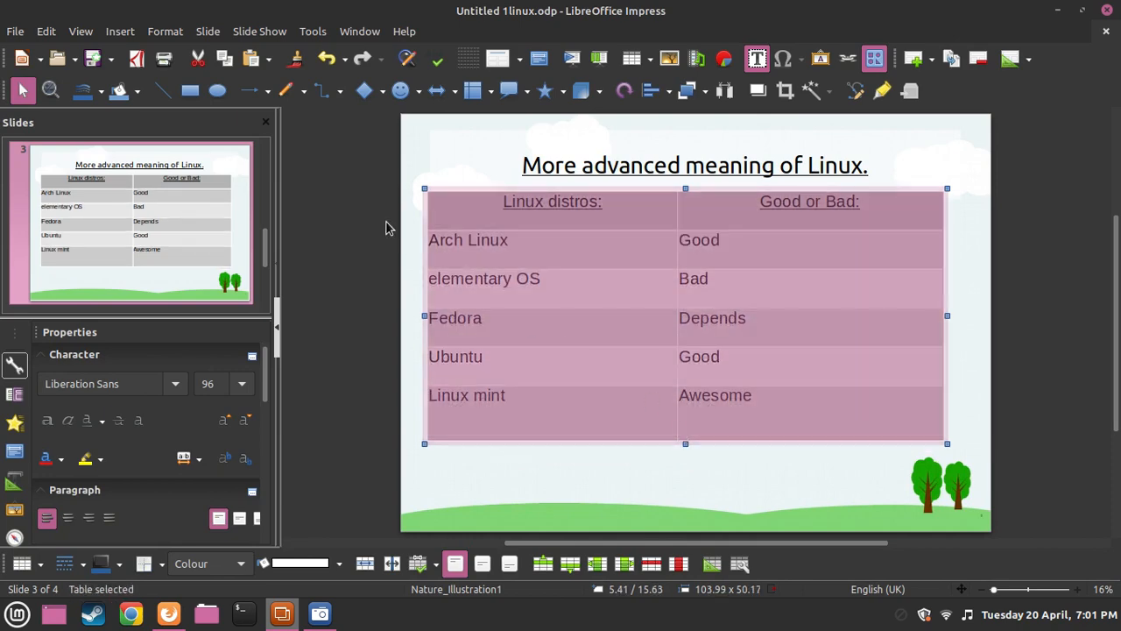
left_click(669, 482)
Insert a new slide between the table slide and the closing thank-you slide
scroll(181, 230, "down", 1)
scroll(186, 229, "up", 2)
scroll(180, 240, "down", 2)
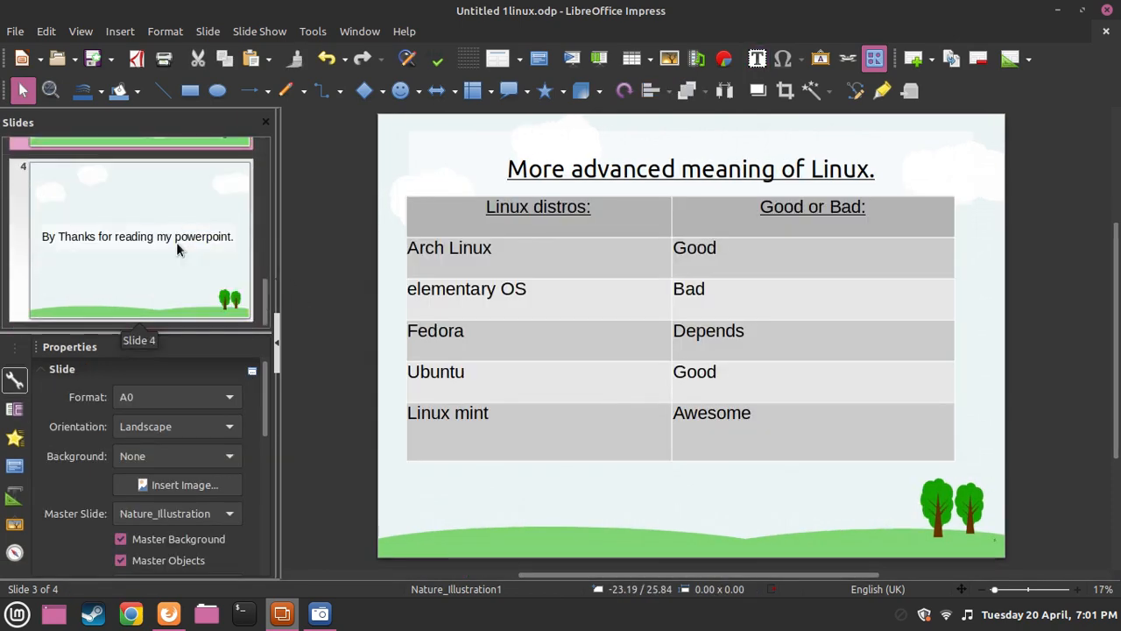
left_click(185, 155)
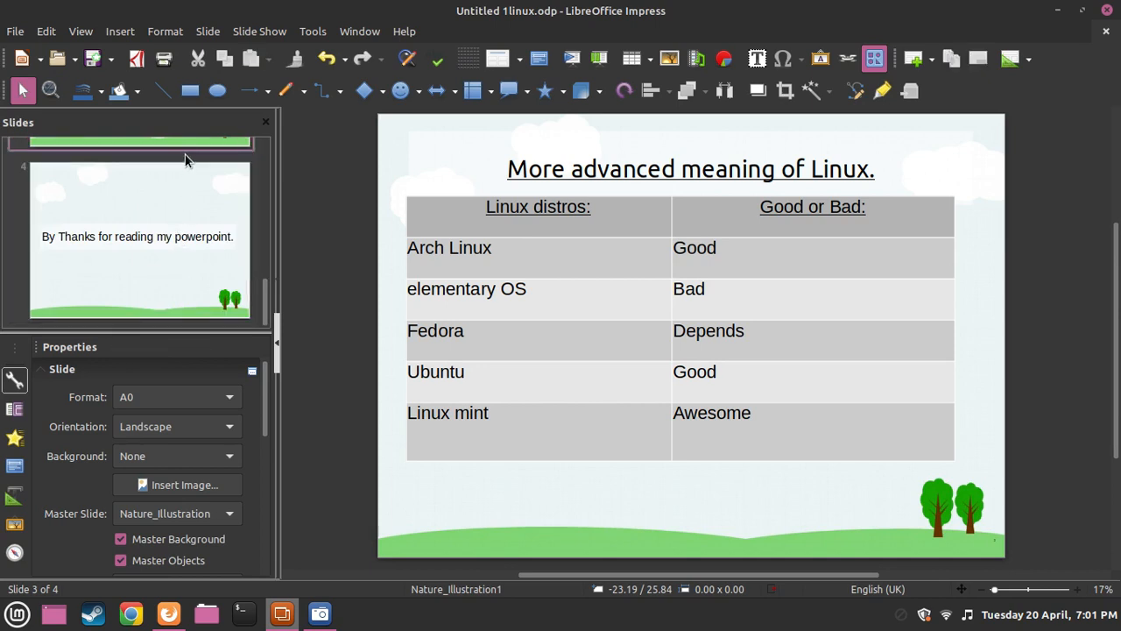
left_click(7, 399)
left_click(13, 381)
scroll(114, 295, "down", 2)
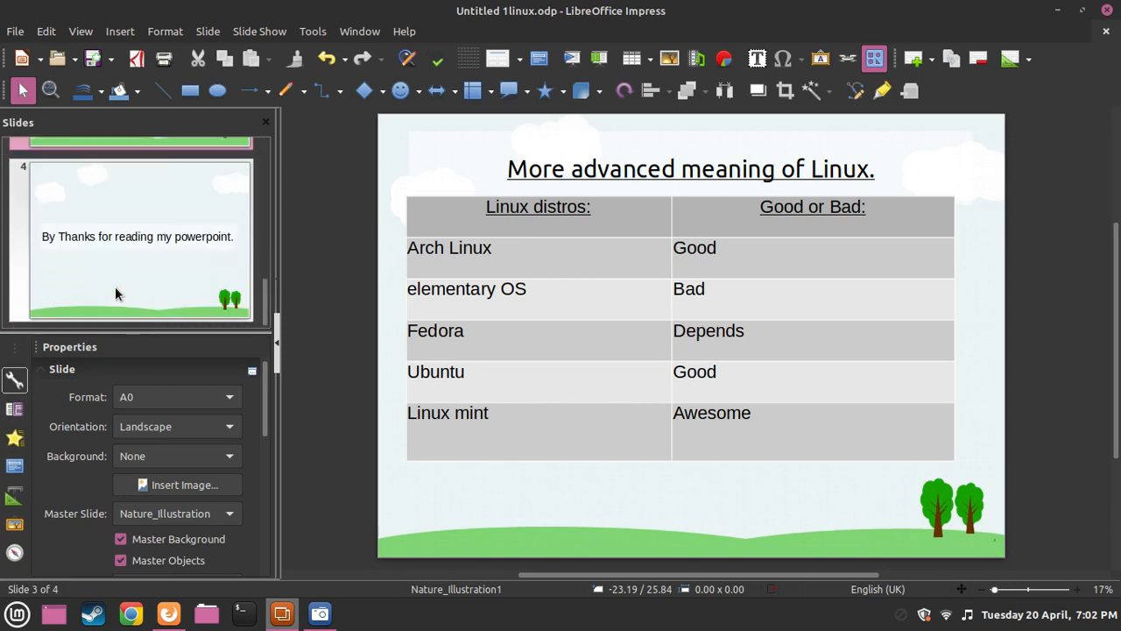
right_click(153, 158)
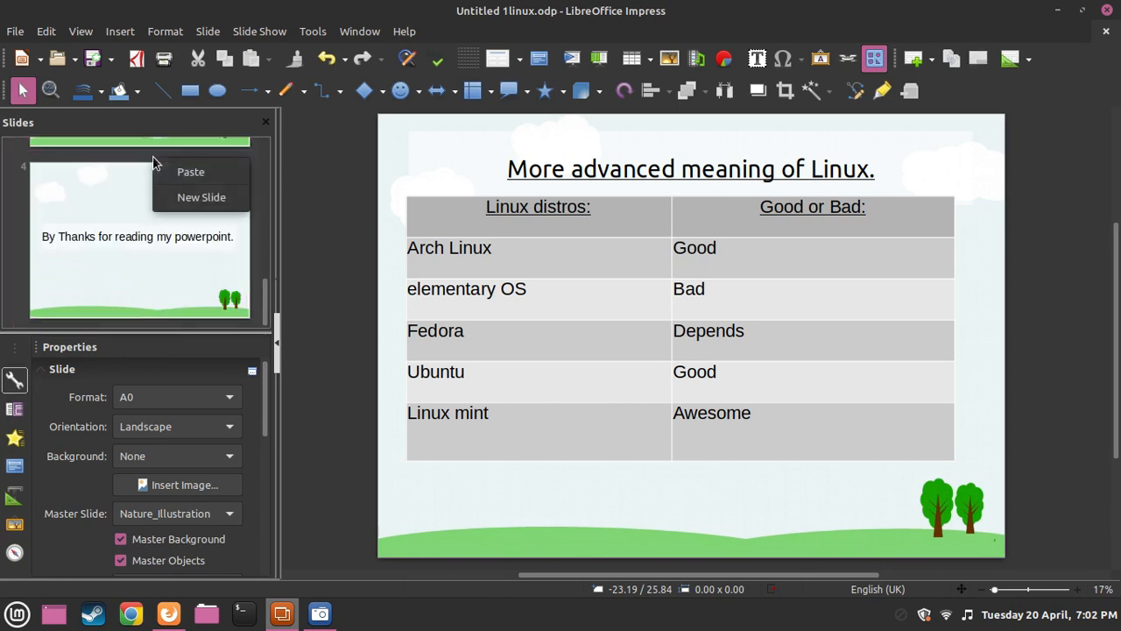
left_click(179, 194)
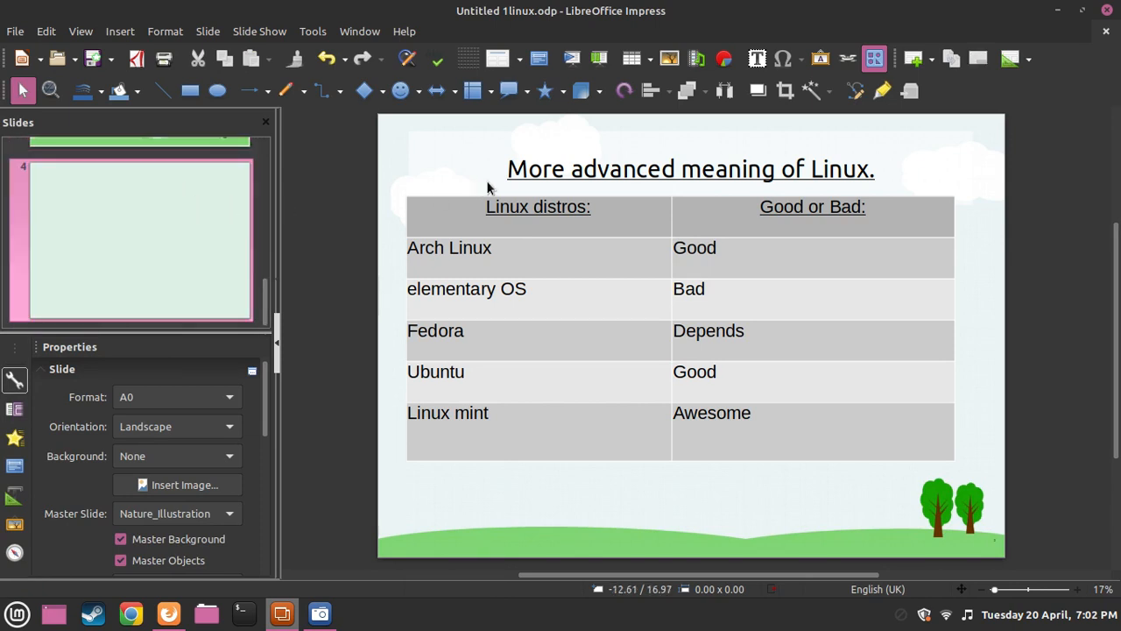
Enter "Chart:" as the new slide's title and insert a chart in its content placeholder
left_click(573, 170)
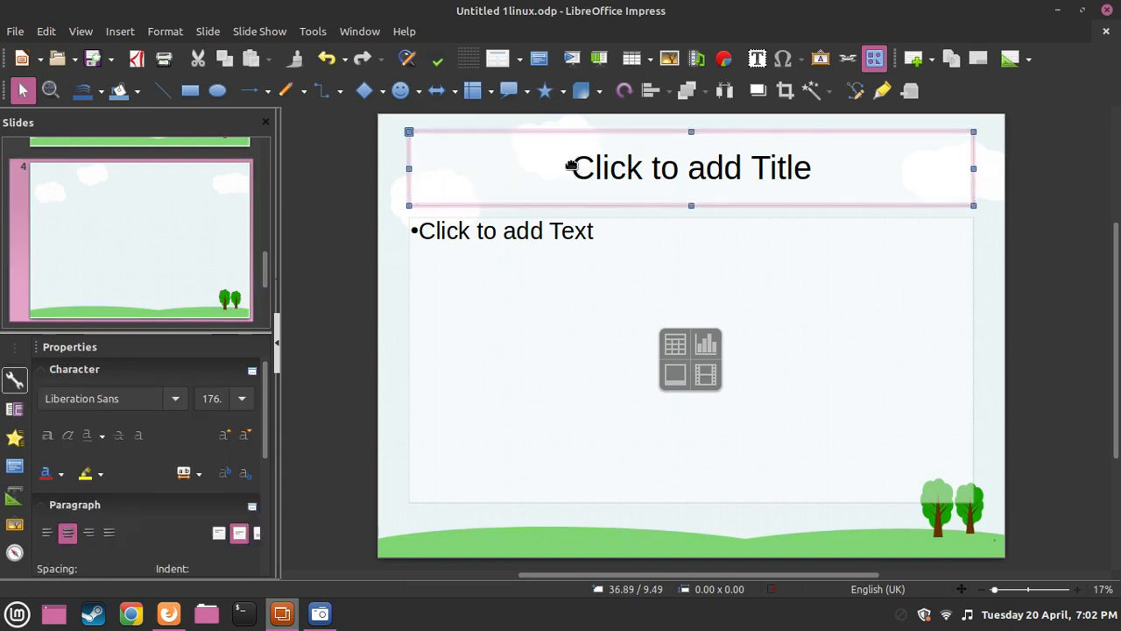
left_click(602, 170)
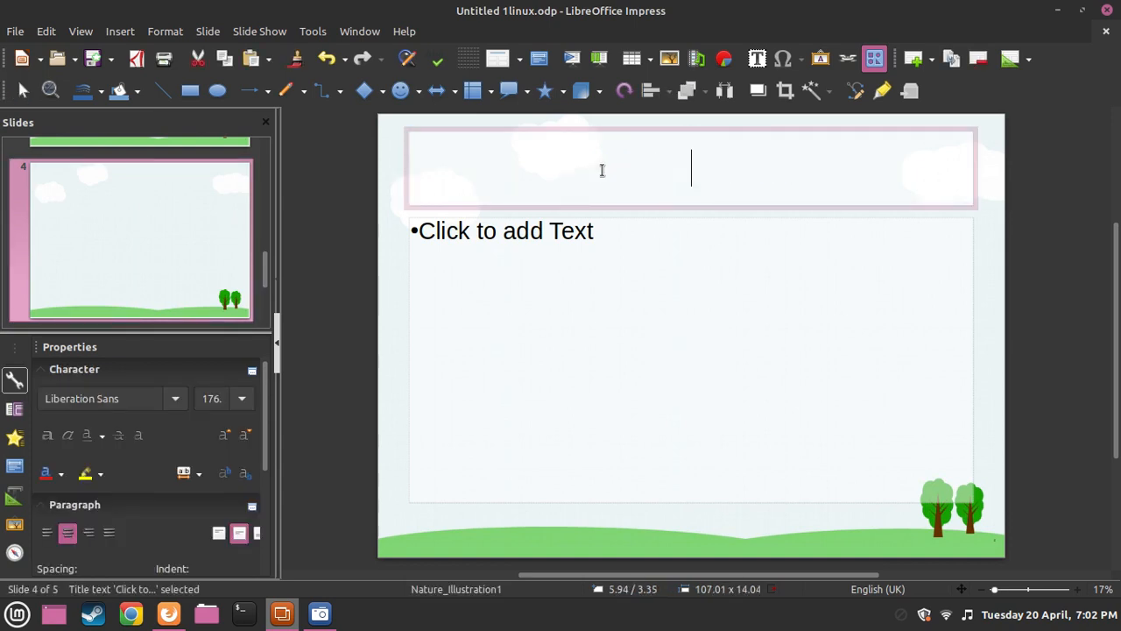
type("Ch")
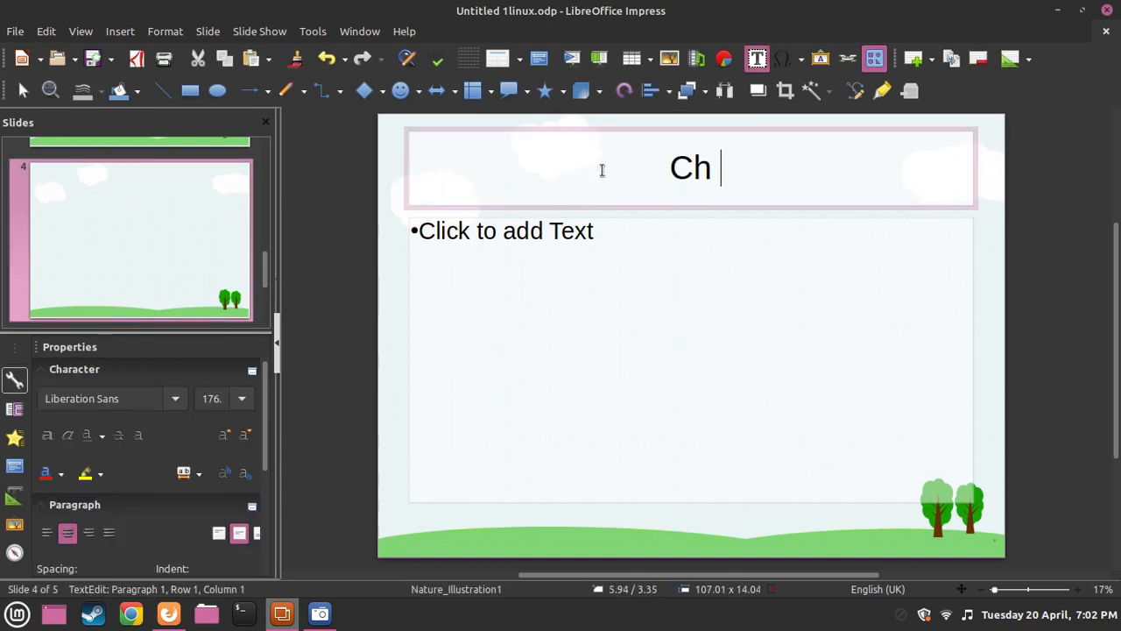
type("art:")
left_click(643, 271)
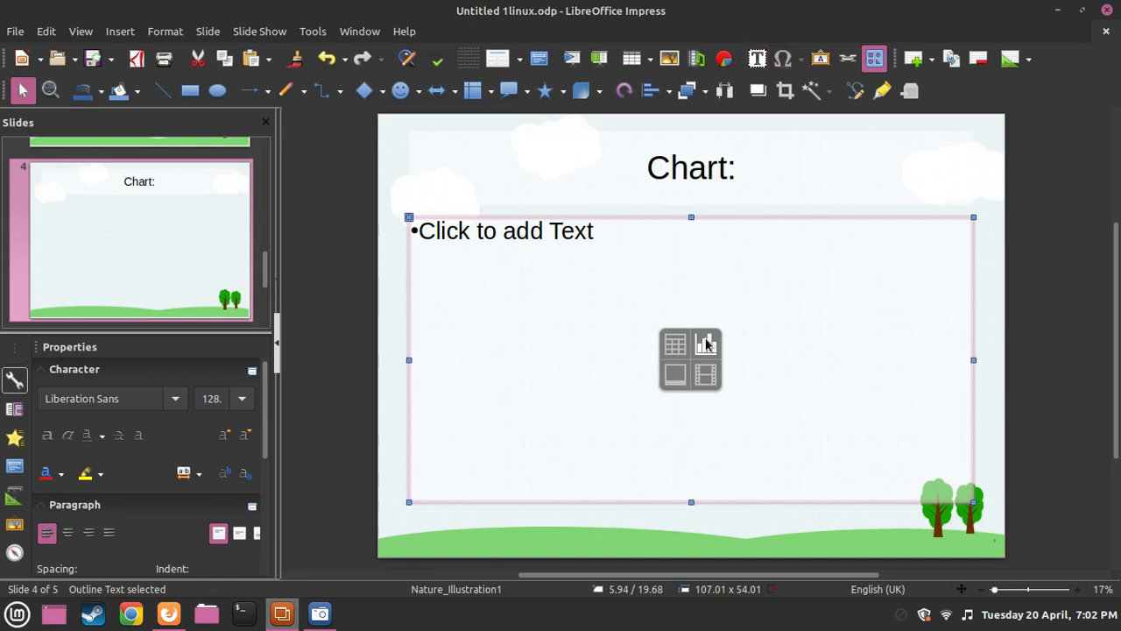
left_click(706, 344)
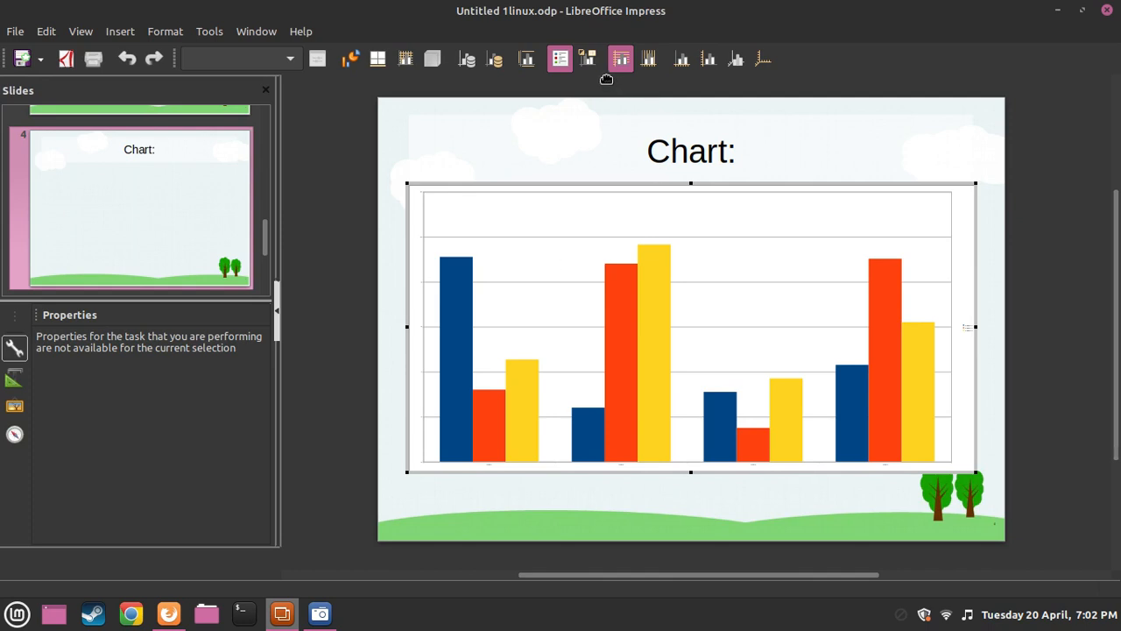
left_click(587, 59)
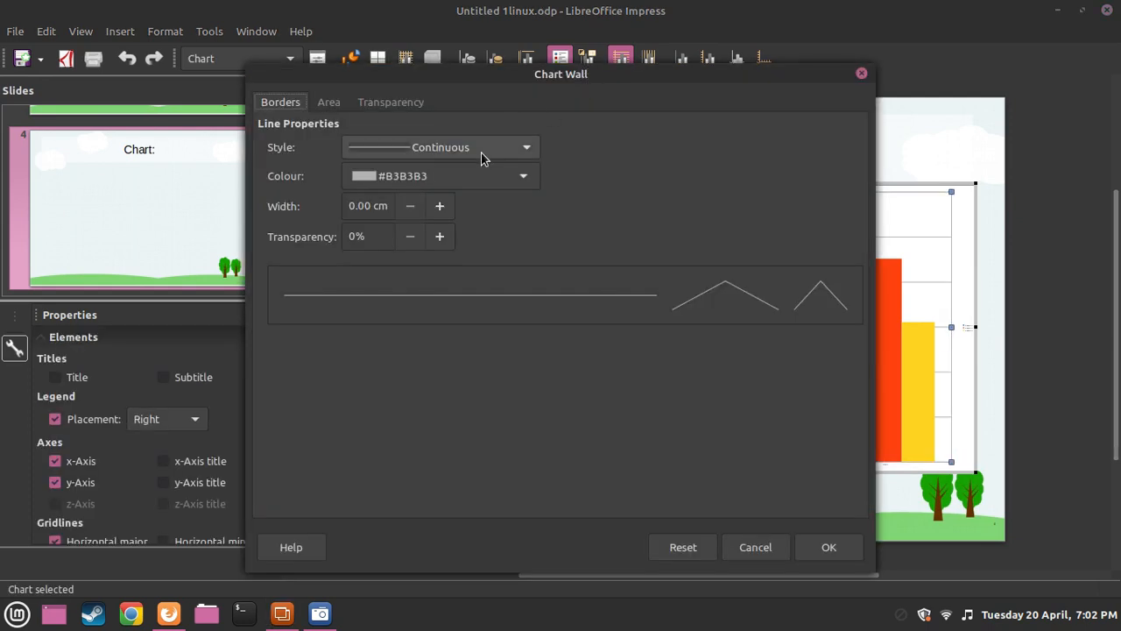
left_click(326, 102)
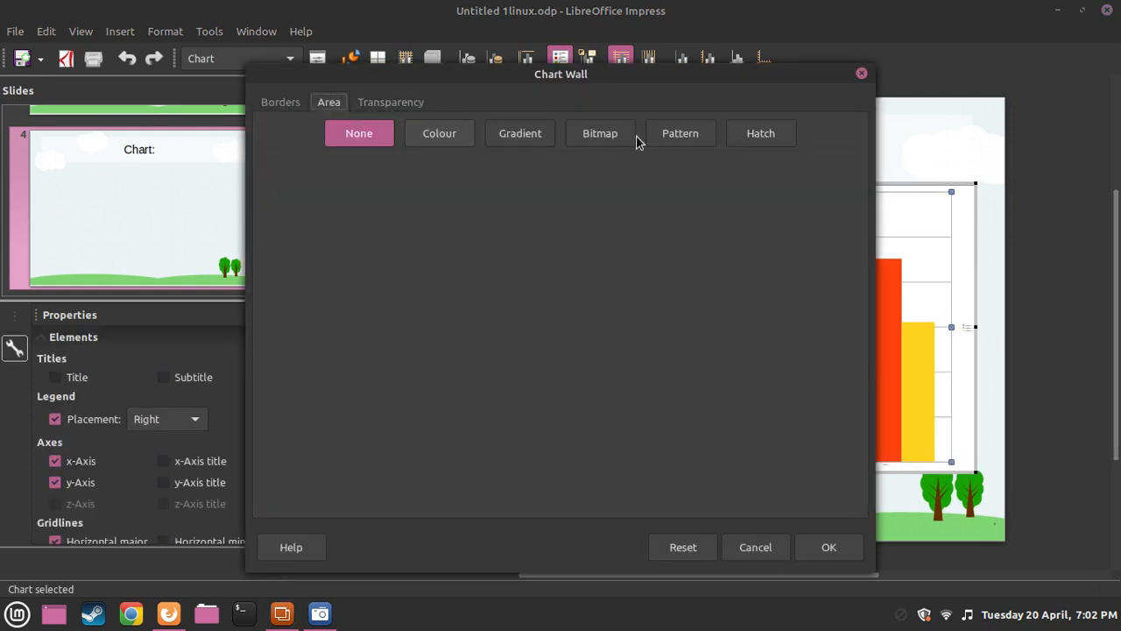
left_click(862, 74)
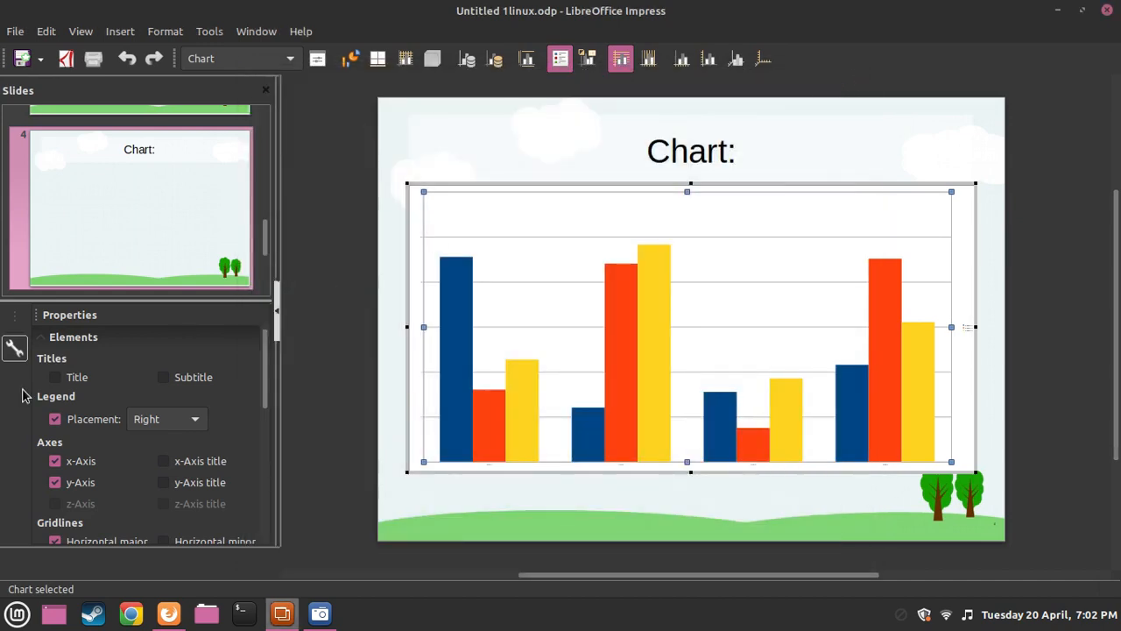
Turn on the title and the subtitle for the column chart
left_click(55, 377)
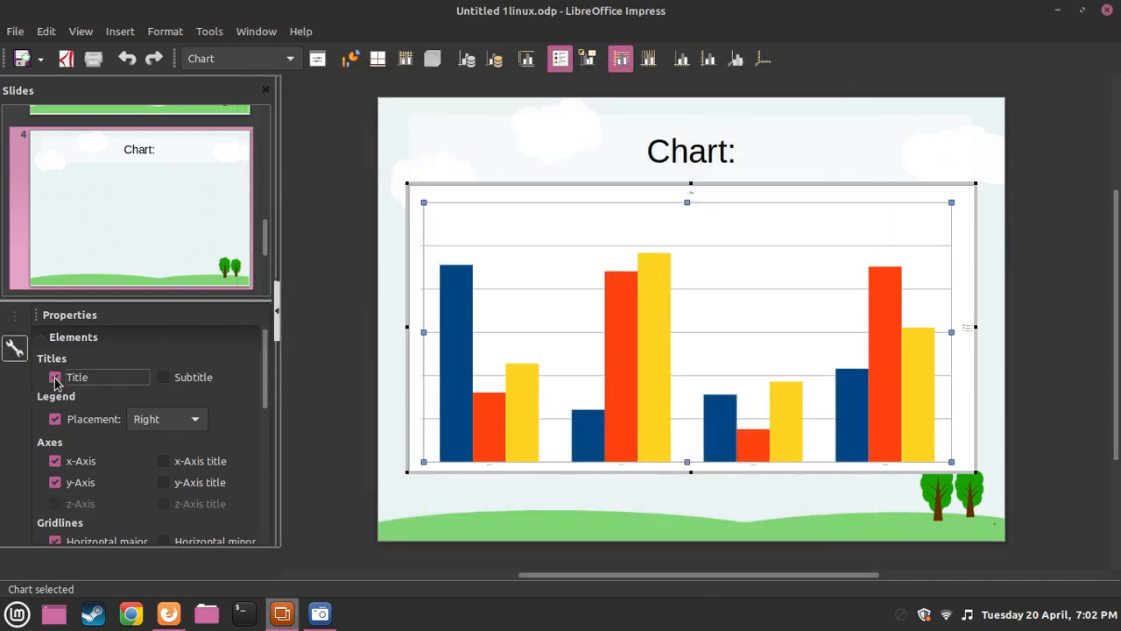
left_click(163, 378)
scroll(173, 443, "down", 5)
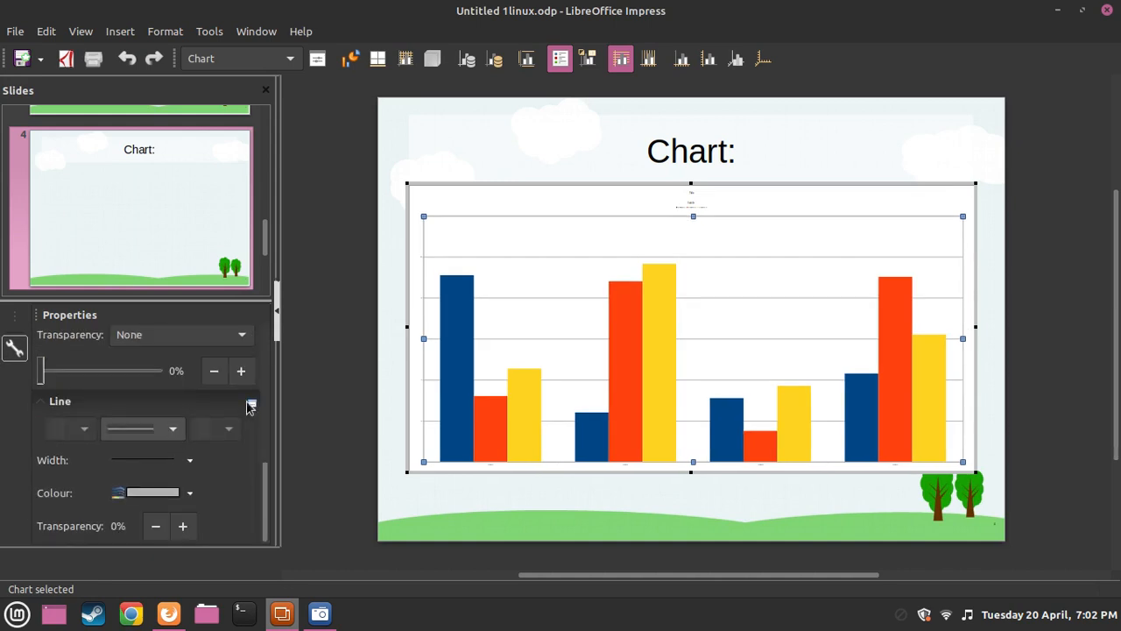
key("Escape")
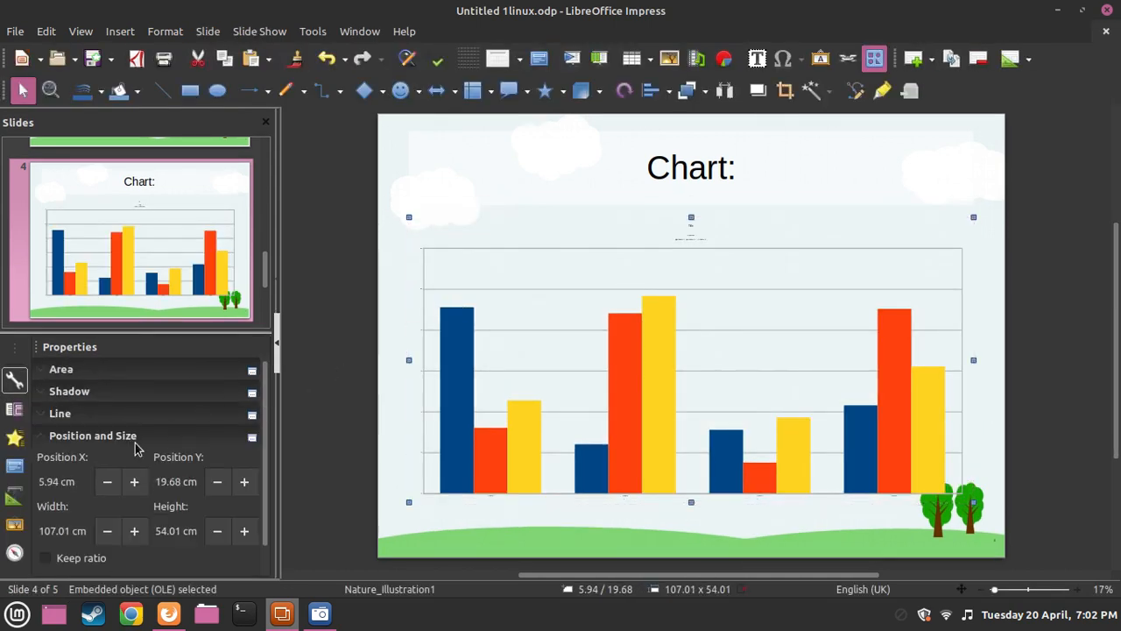
left_click(53, 375)
left_click(53, 375)
scroll(65, 391, "down", 1)
scroll(133, 471, "up", 1)
double_click(652, 243)
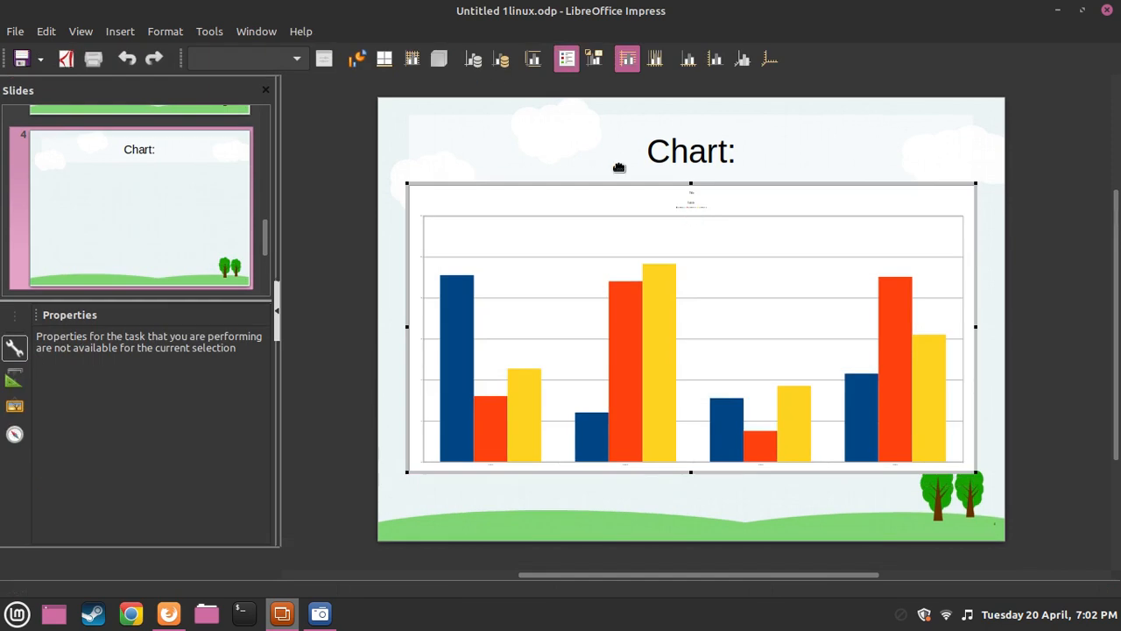
left_click(532, 59)
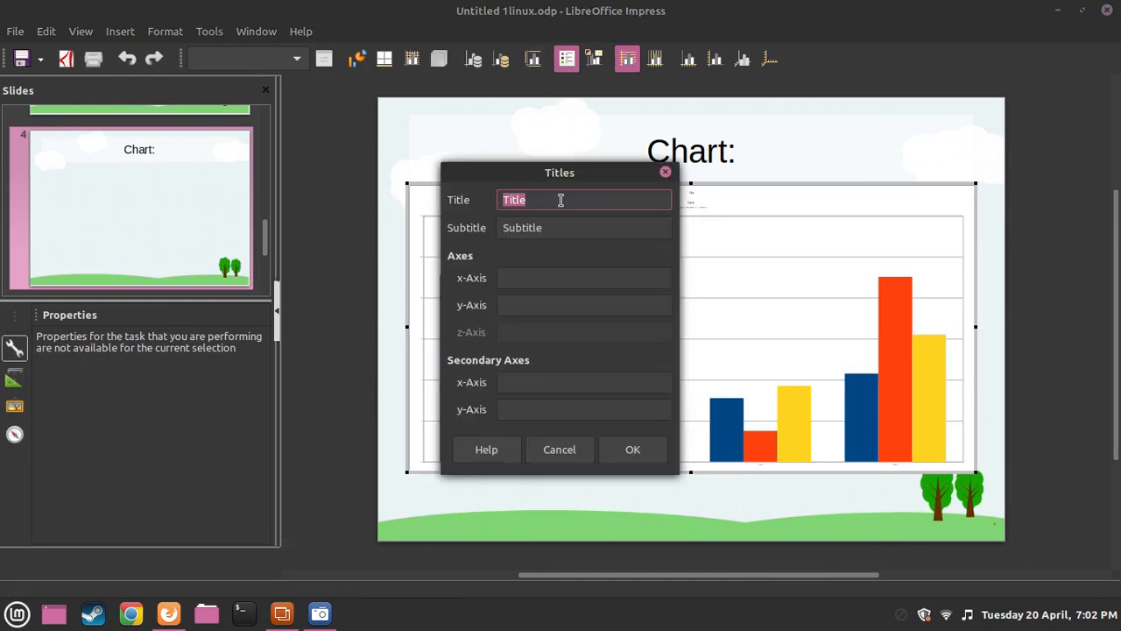
key("Tab")
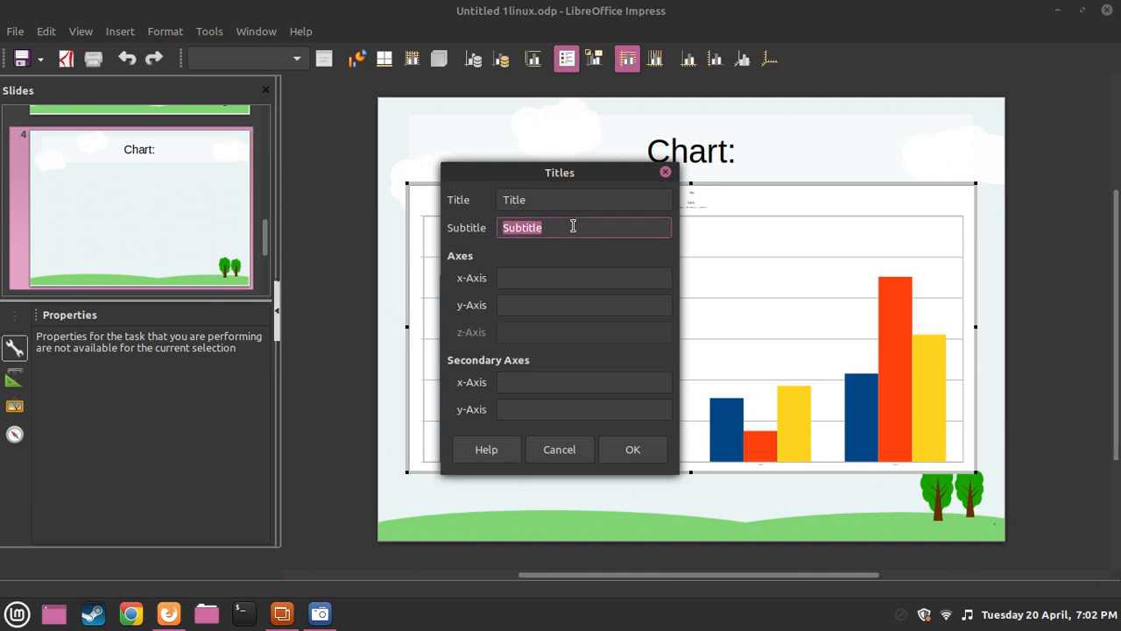
left_click(666, 171)
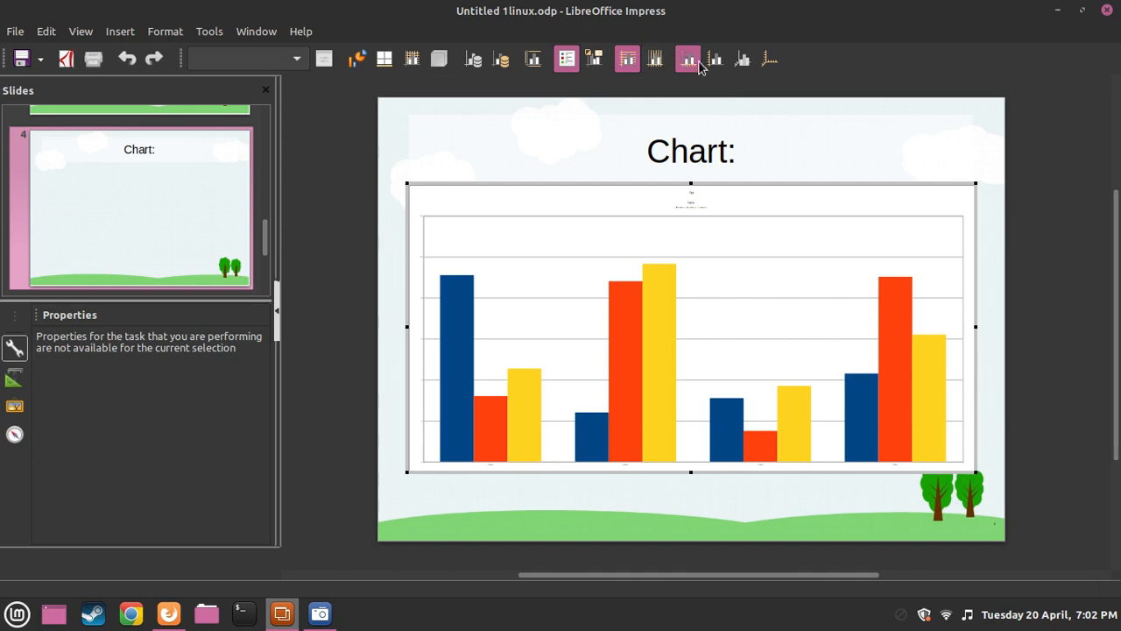
left_click(720, 68)
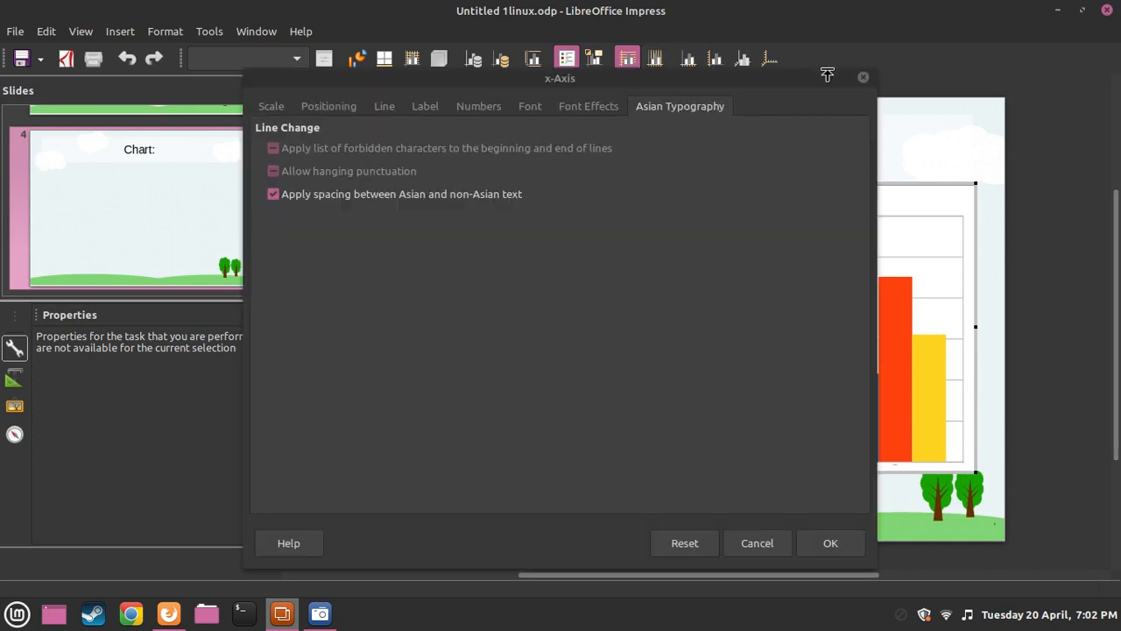
left_click(861, 78)
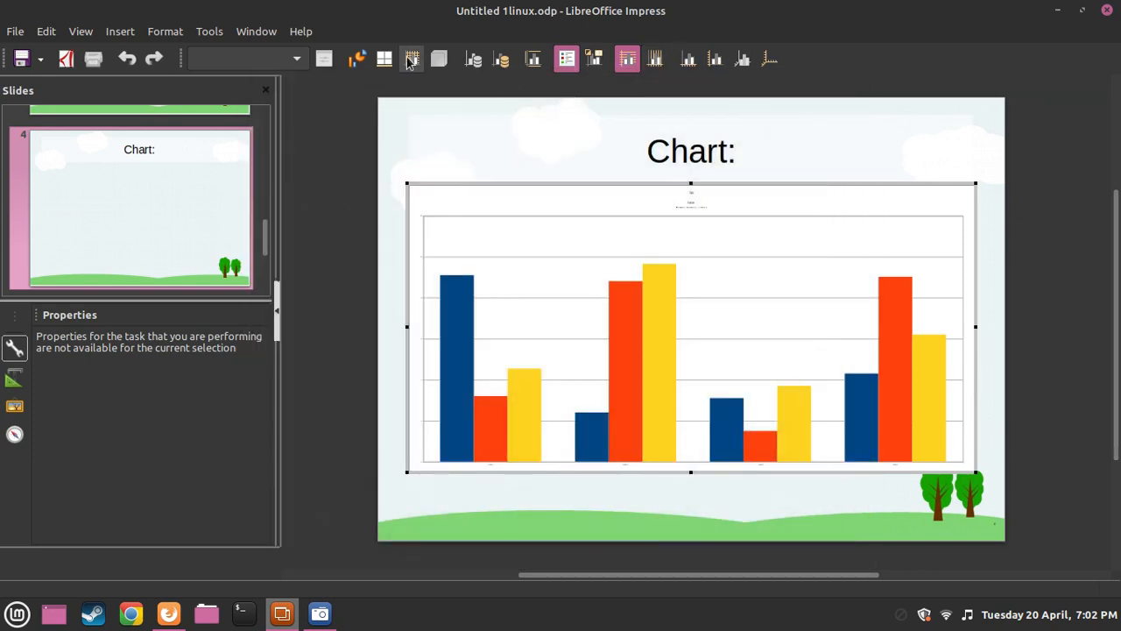
Change the chart type from columns to a pie chart
left_click(349, 67)
left_click(428, 242)
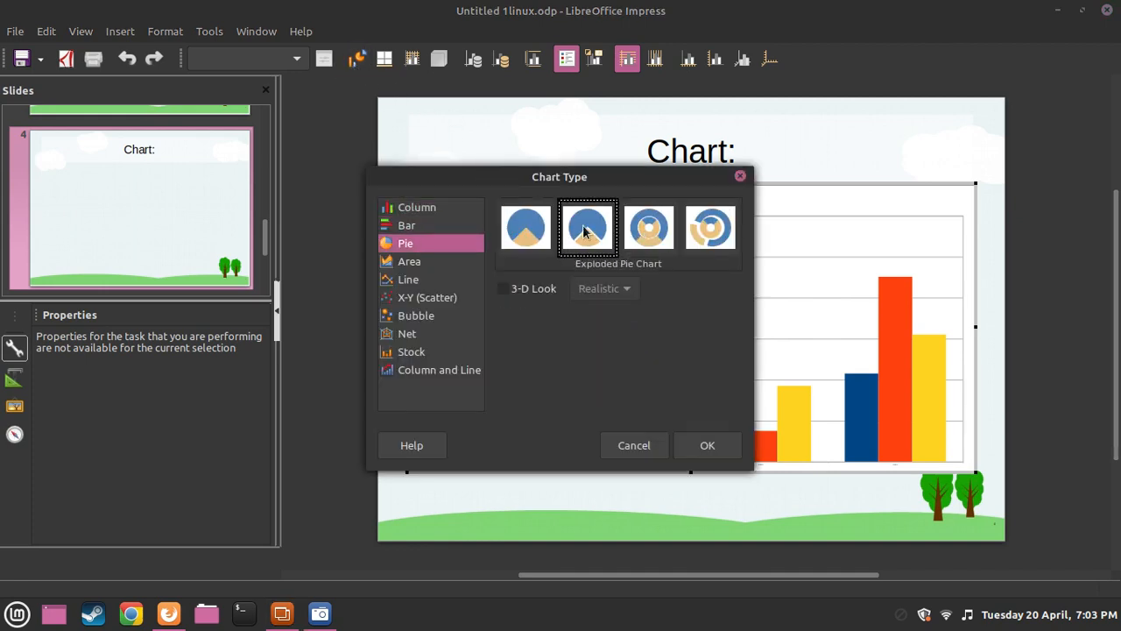
left_click(705, 445)
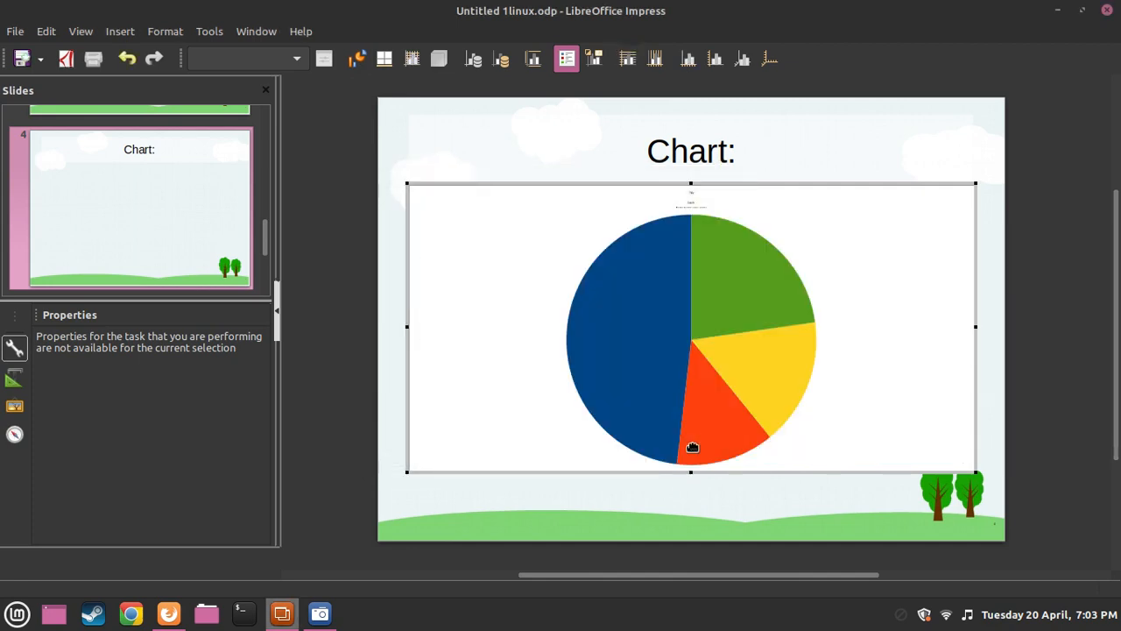
Open the pie chart's data table and rename the first category as Ubuntu
left_click(499, 59)
left_click(422, 313)
left_click(448, 296)
left_click(418, 295)
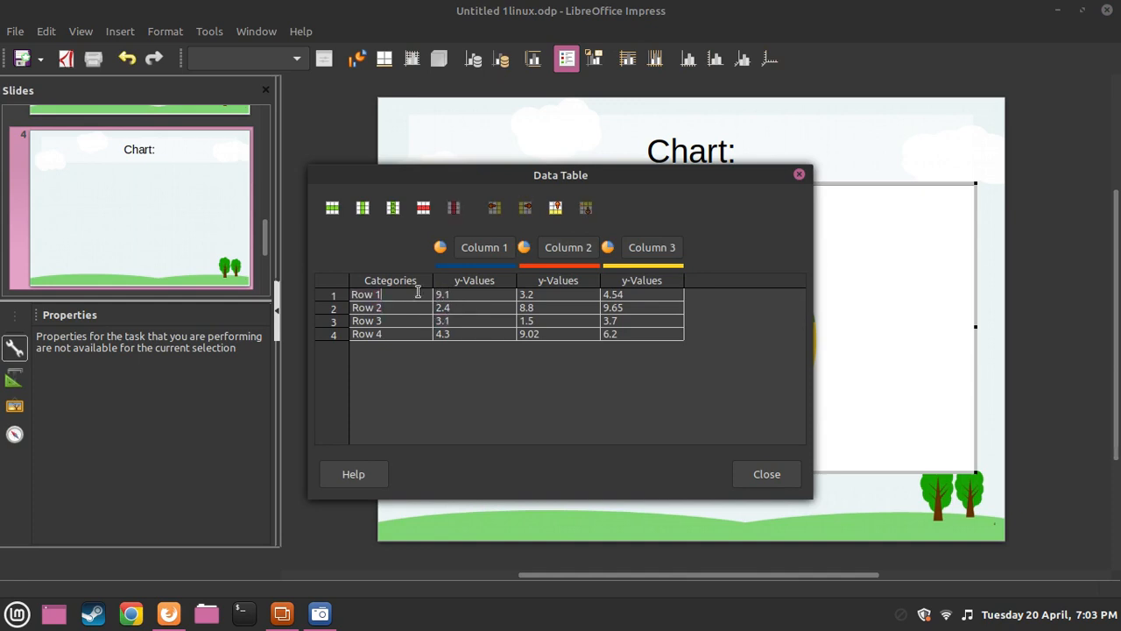
triple_click(407, 294)
type("Ubuntu")
left_click(448, 301)
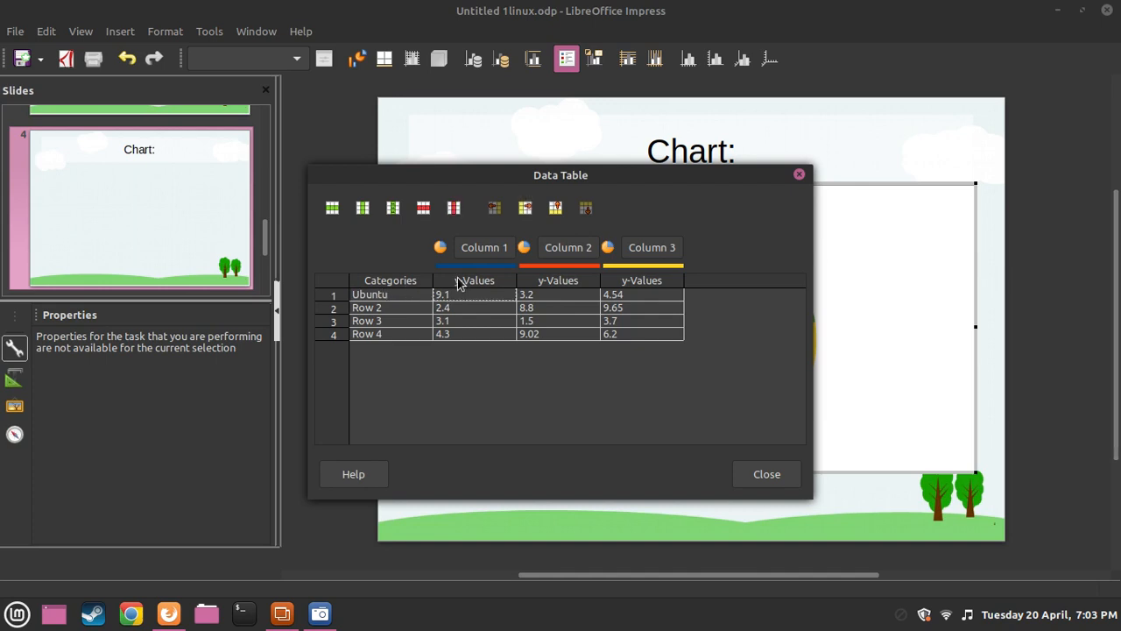
Try to clear the names of the second and third data columns in the chart's data table
double_click(467, 280)
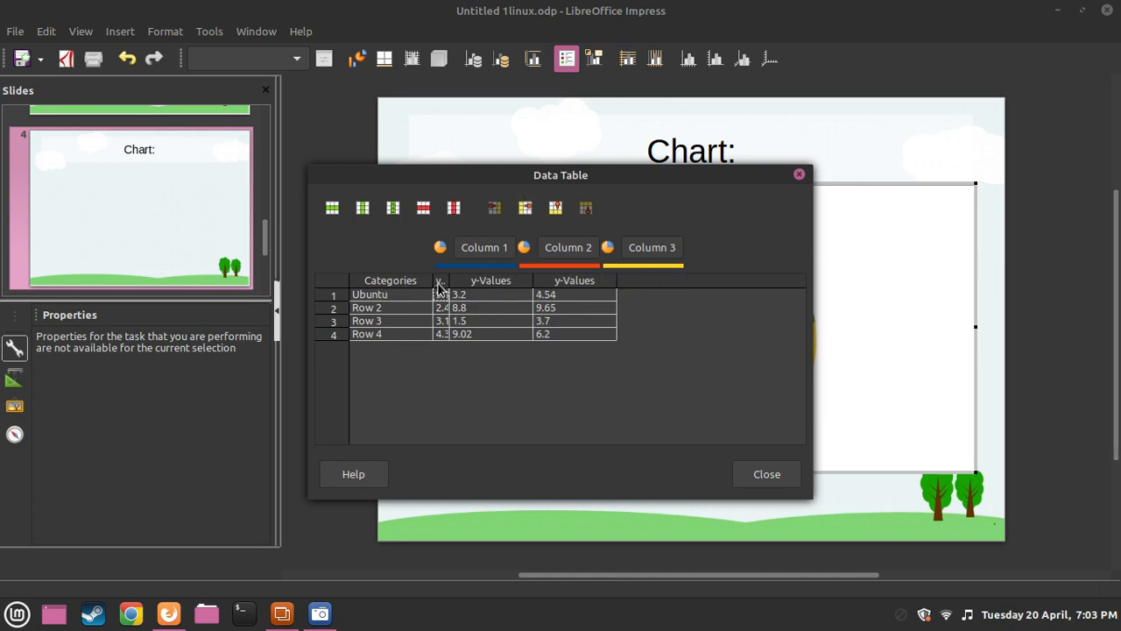
left_click_drag(443, 285, 535, 285)
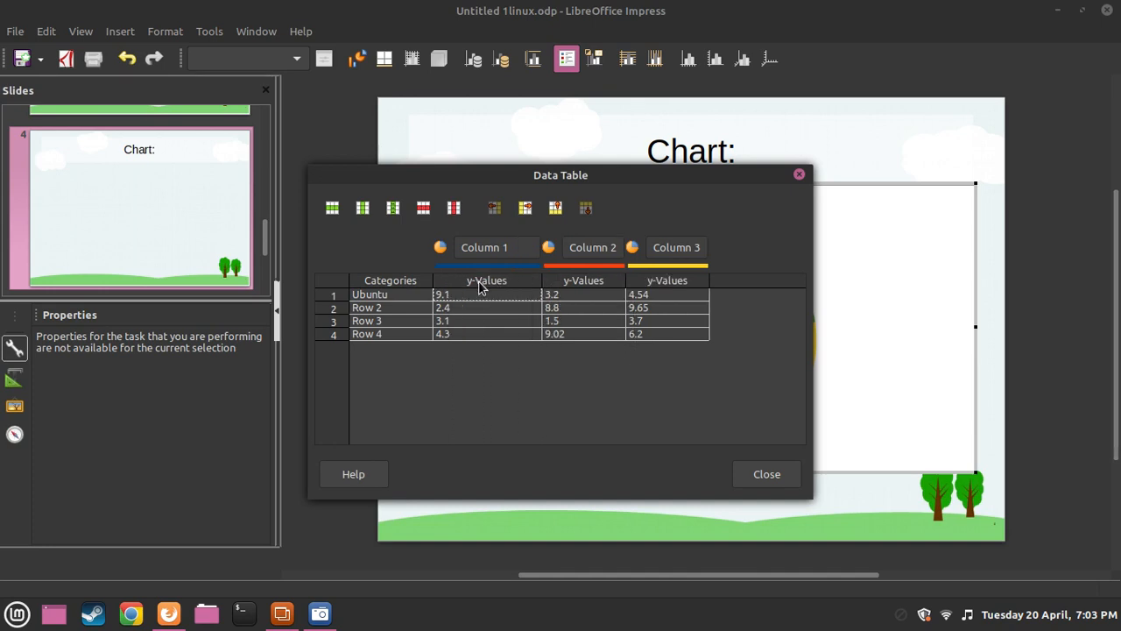
double_click(503, 249)
triple_click(588, 247)
key("BackSpace")
double_click(658, 251)
key("BackSpace")
left_click(516, 245)
Delete the second and third data columns, leaving only Column 1 in the chart's data table
left_click(598, 253)
left_click(454, 209)
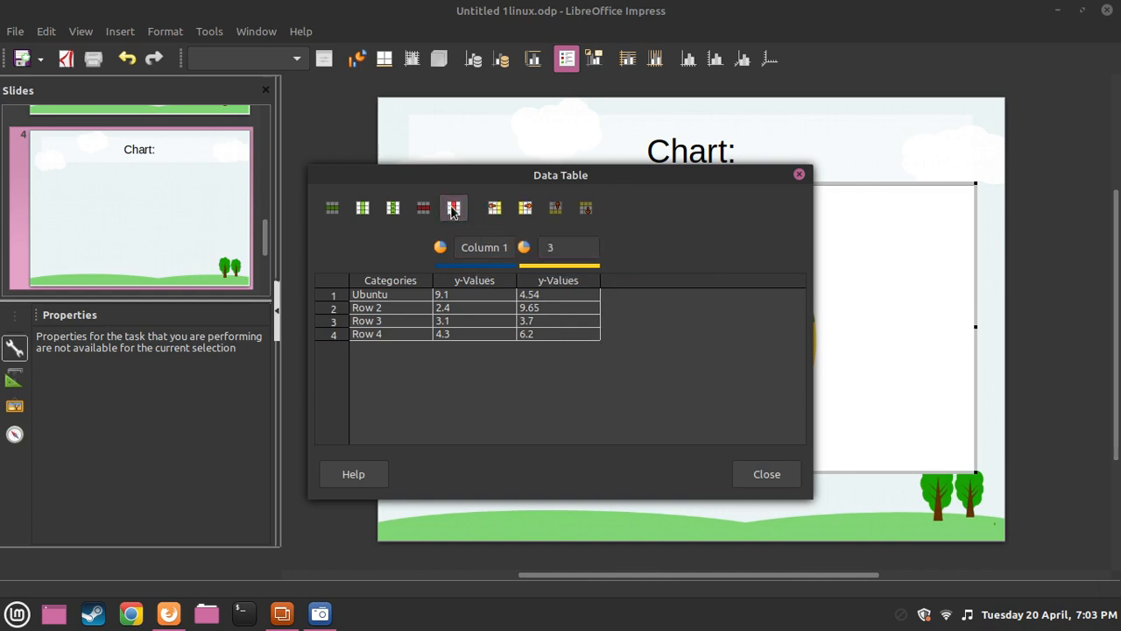
left_click(454, 208)
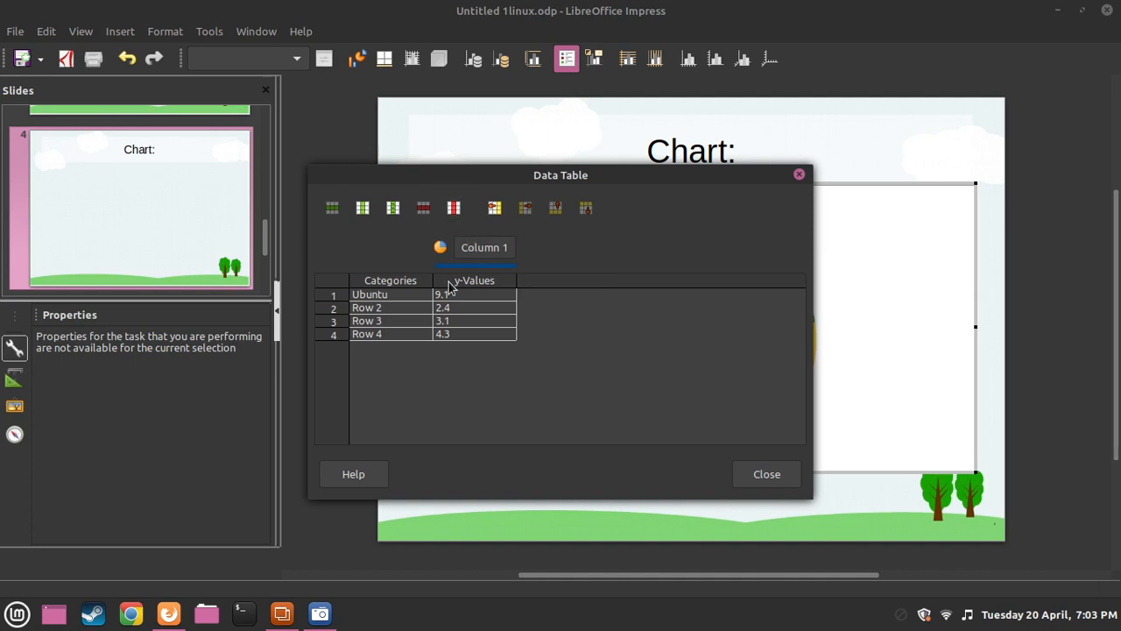
Set Ubuntu's value to 12, and fill in the second row as Linux with the value 12
left_click(340, 339)
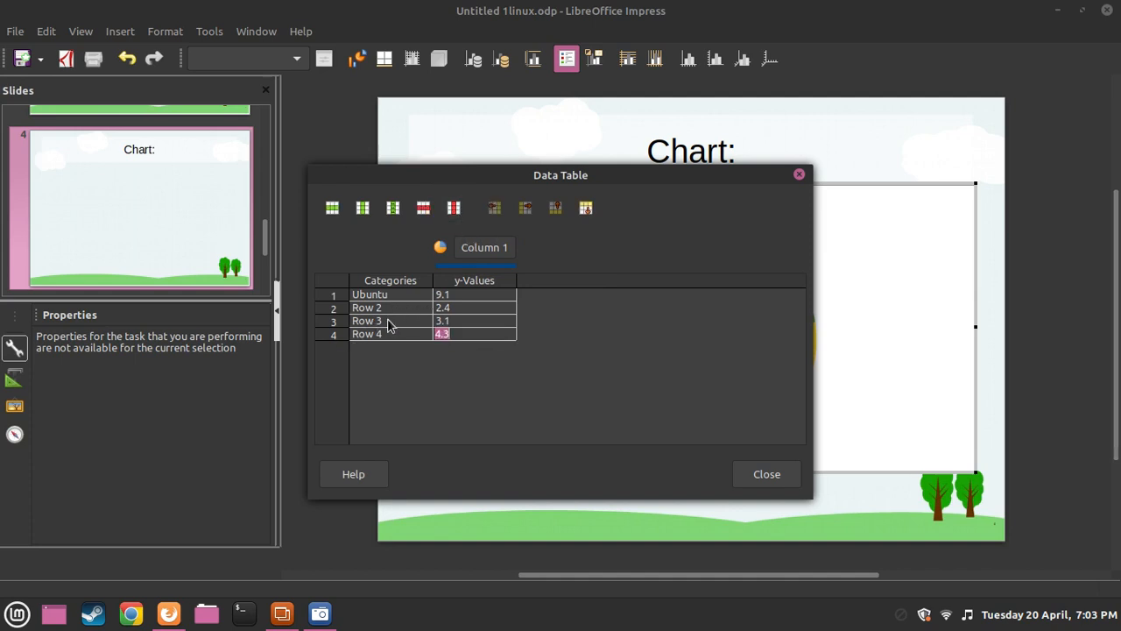
left_click(452, 294)
type("12")
left_click(466, 309)
left_click(405, 309)
type("Linux")
left_click(448, 308)
type("12")
Name the third category Fedora and set its value to 43
left_click(411, 323)
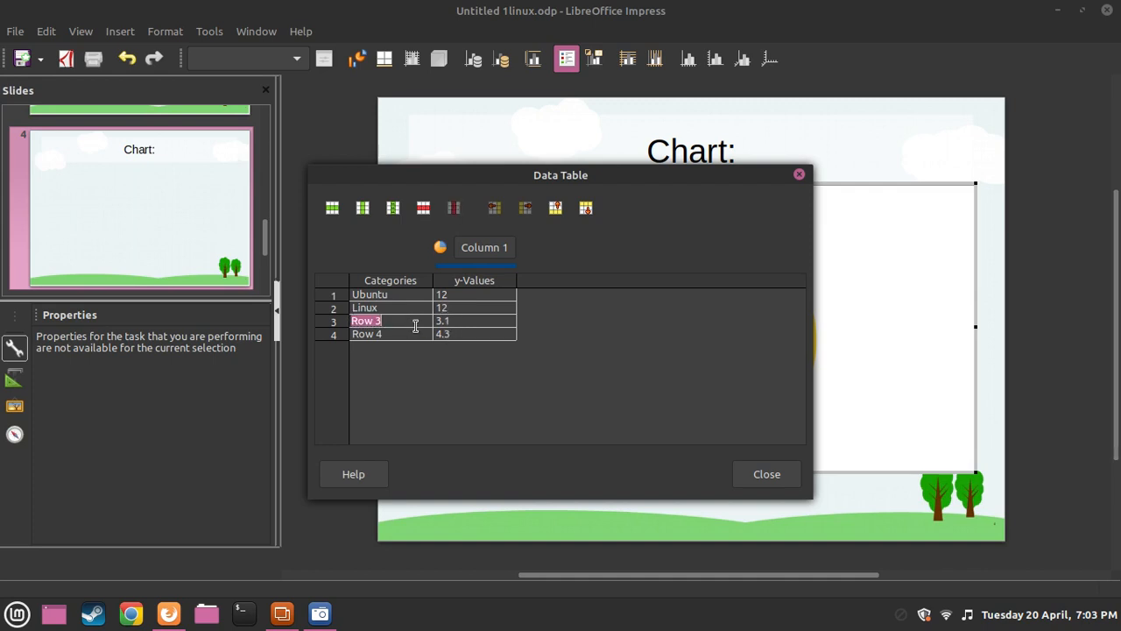
type("Fedora")
left_click(446, 322)
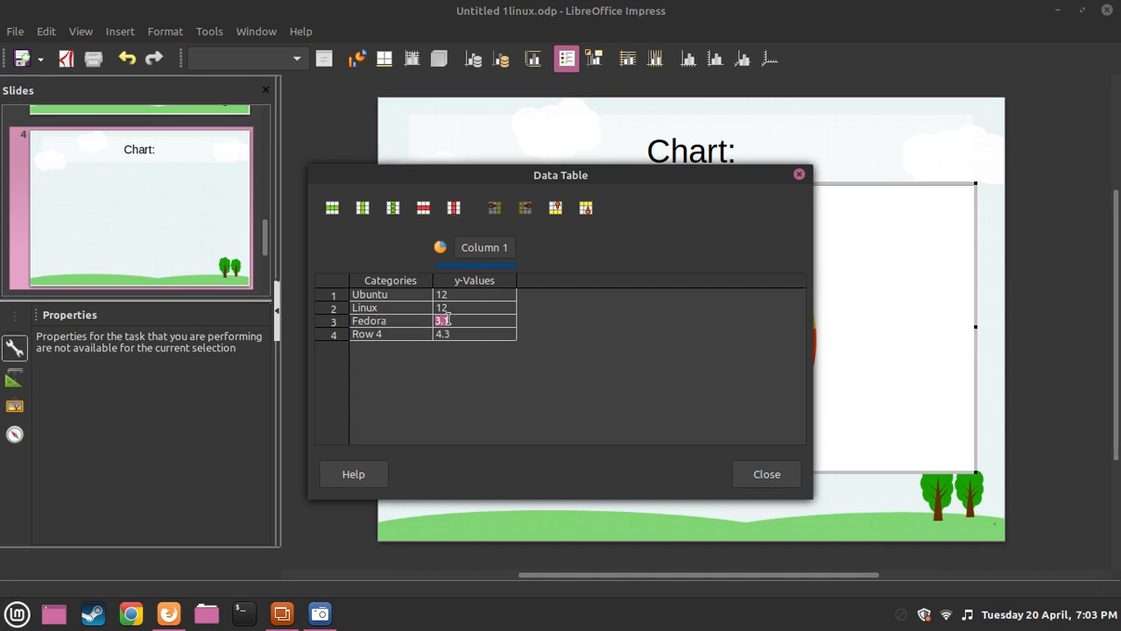
Extend the second category's name to Linux mint
left_click(408, 332)
type("Lin")
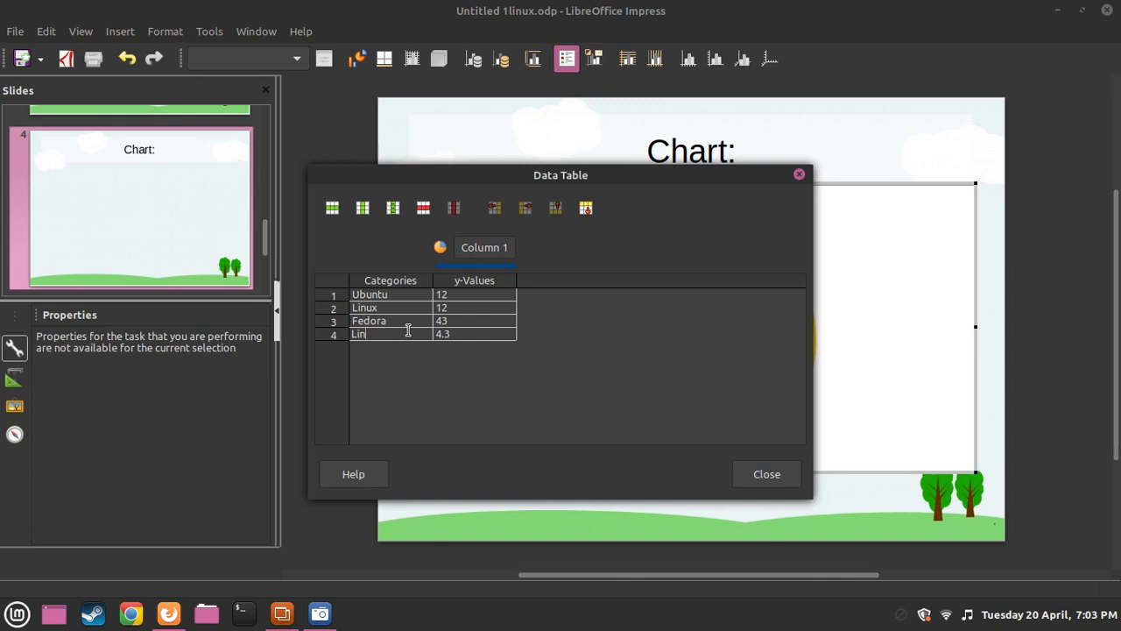
left_click(383, 308)
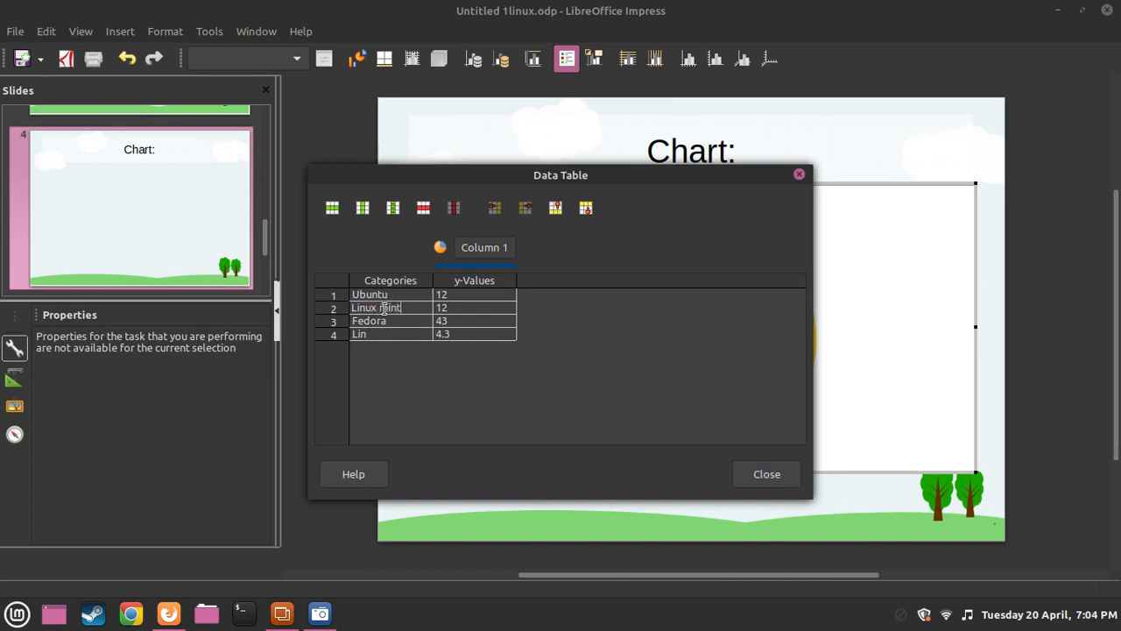
Name the fourth category Arch Linux and set its value to 32
left_click(373, 335)
double_click(373, 333)
type("Arch")
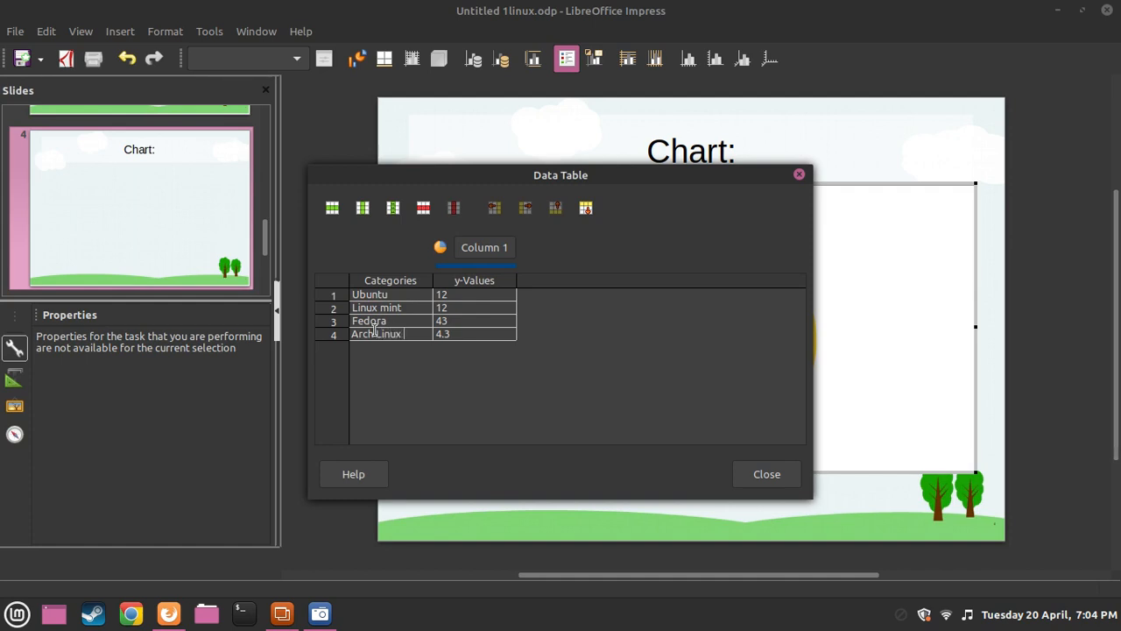
left_click(464, 331)
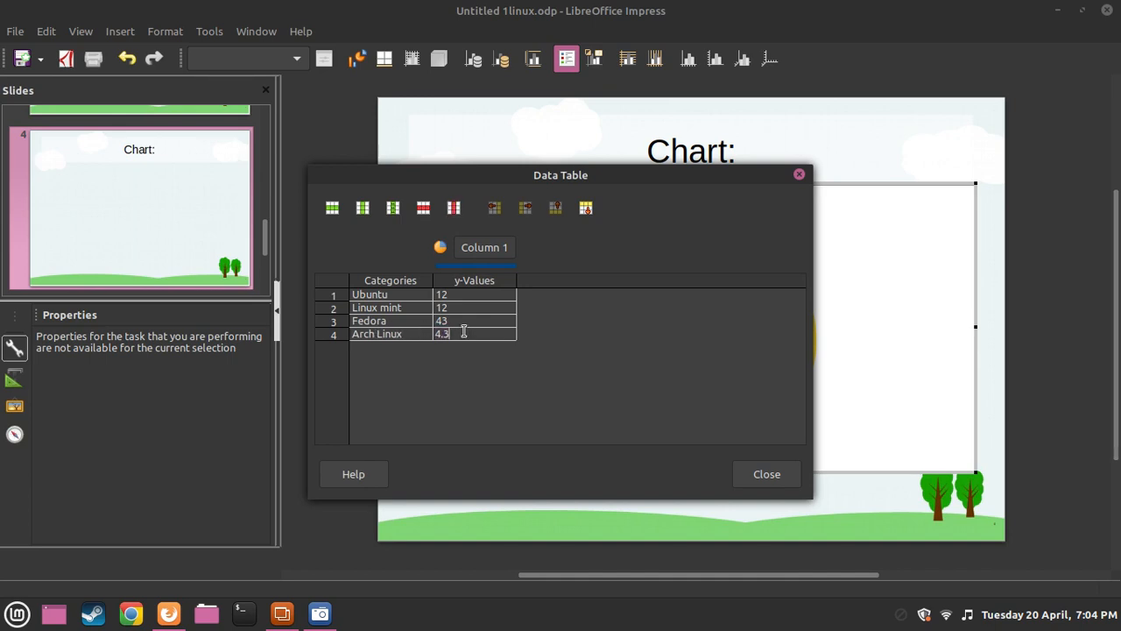
double_click(467, 323)
left_click(467, 334)
type("32")
Rename the remaining data column as "Populaoty" and close the chart's data table
left_click(501, 248)
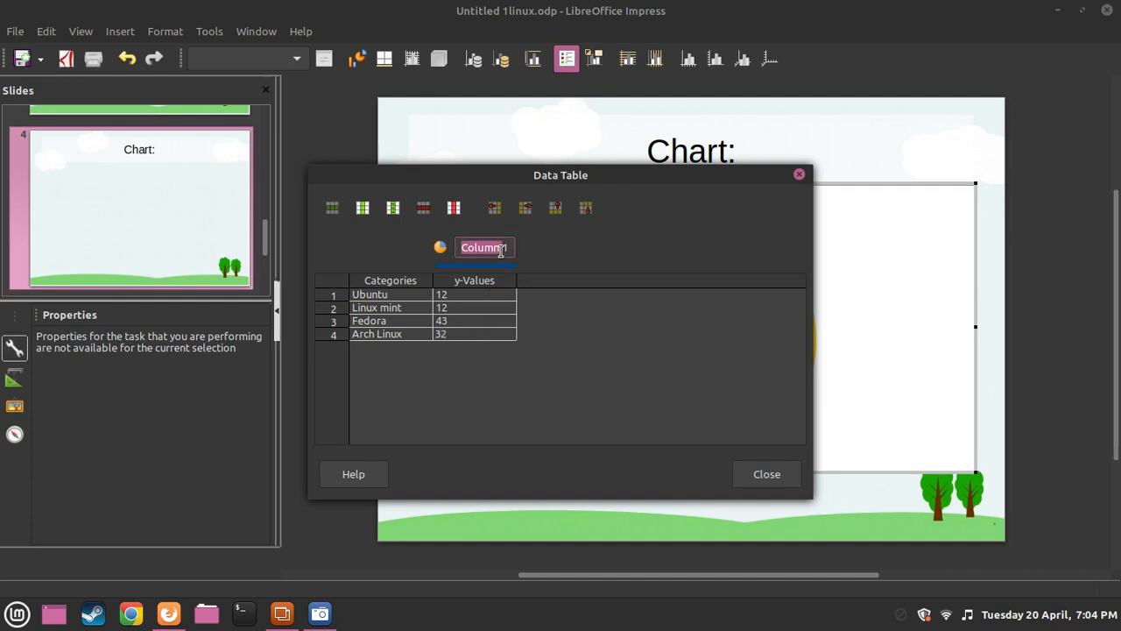
type("Populaoty")
left_click(782, 468)
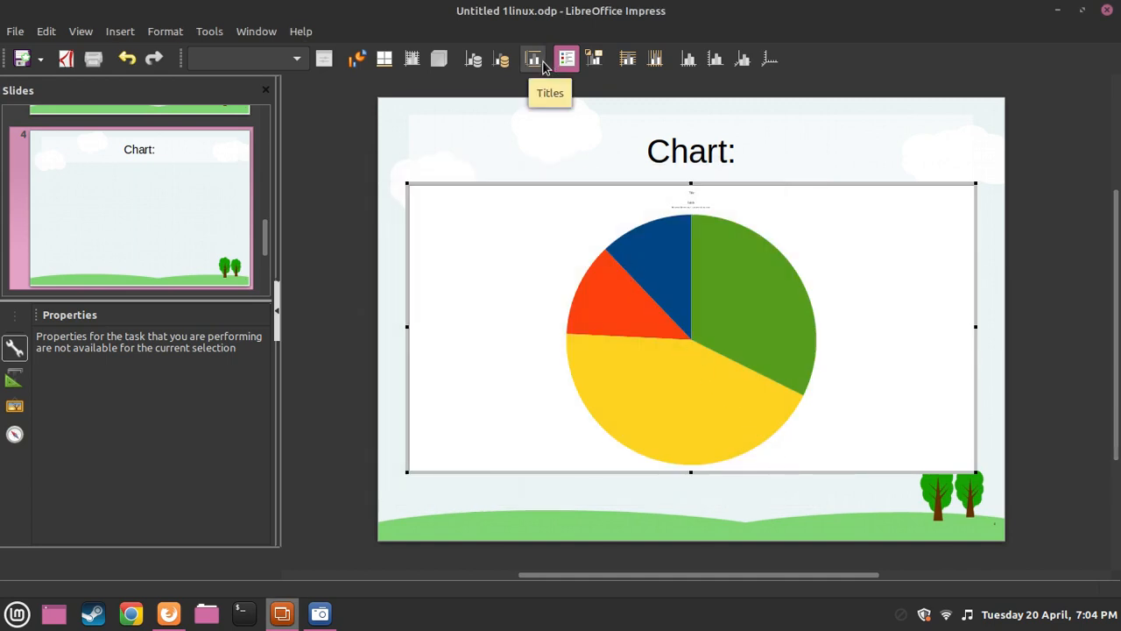
Review the pie chart's data table, close it and leave chart editing
left_click(501, 59)
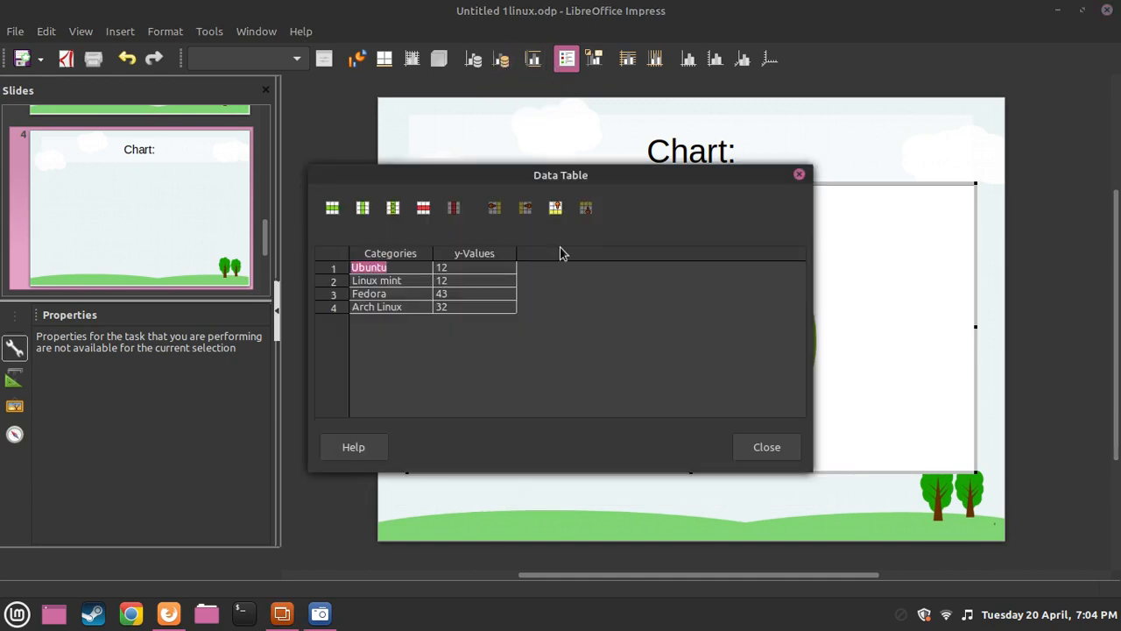
left_click(768, 474)
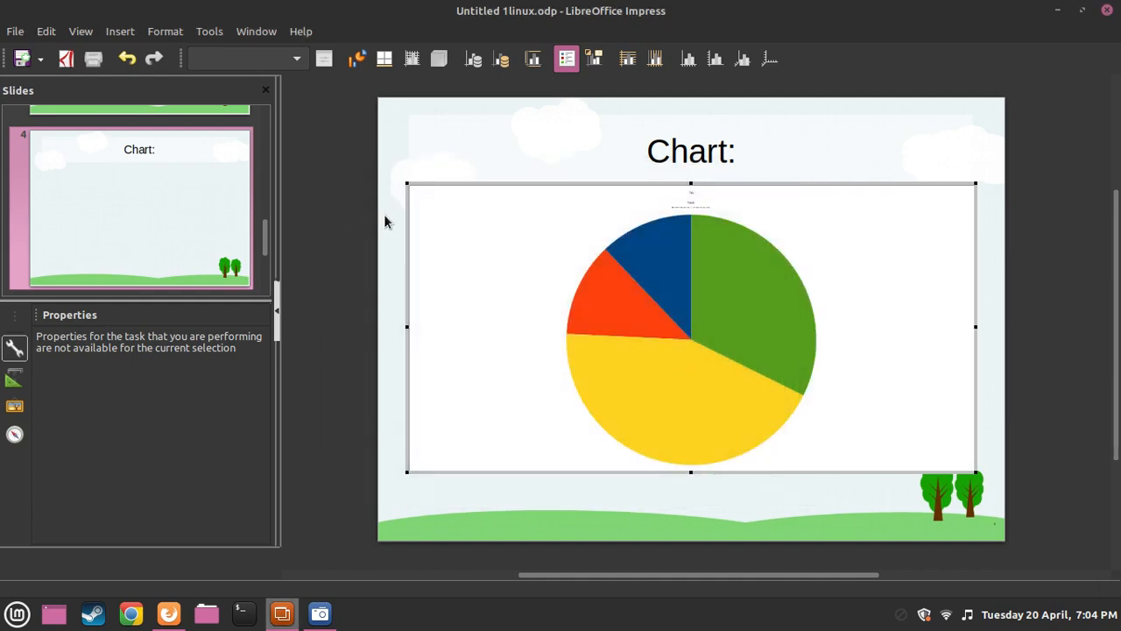
left_click(383, 222)
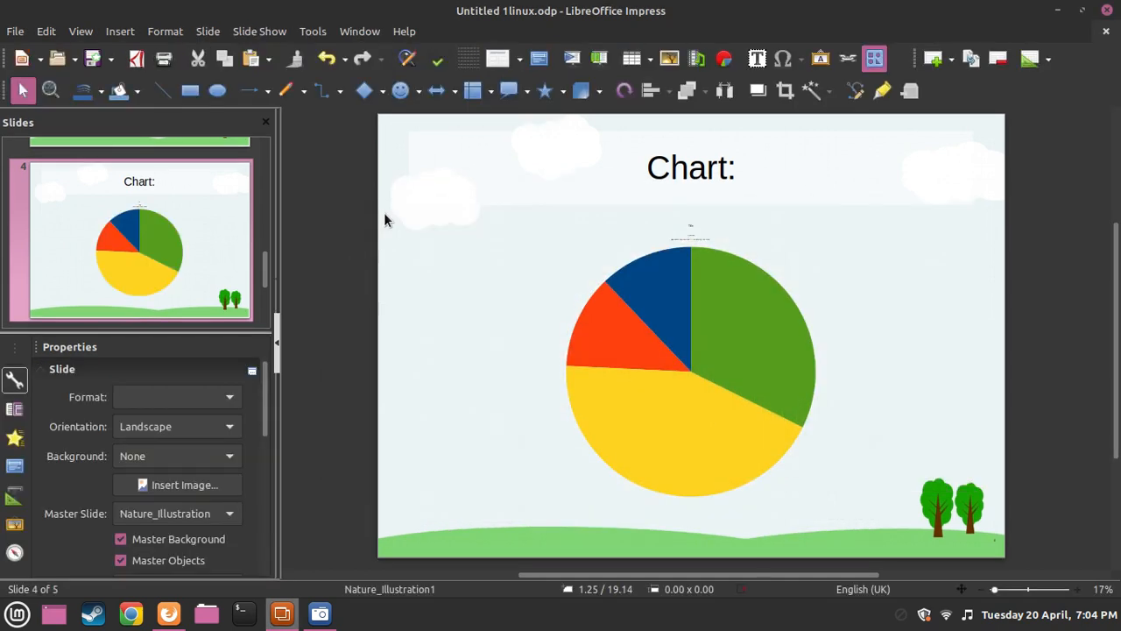
left_click(622, 303)
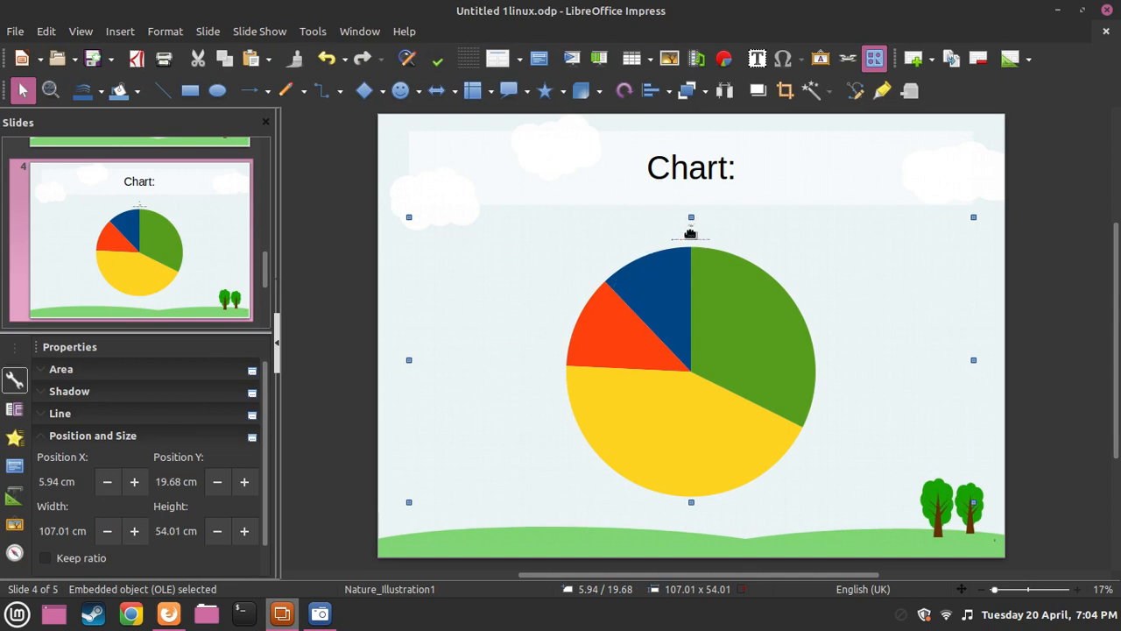
left_click(695, 236)
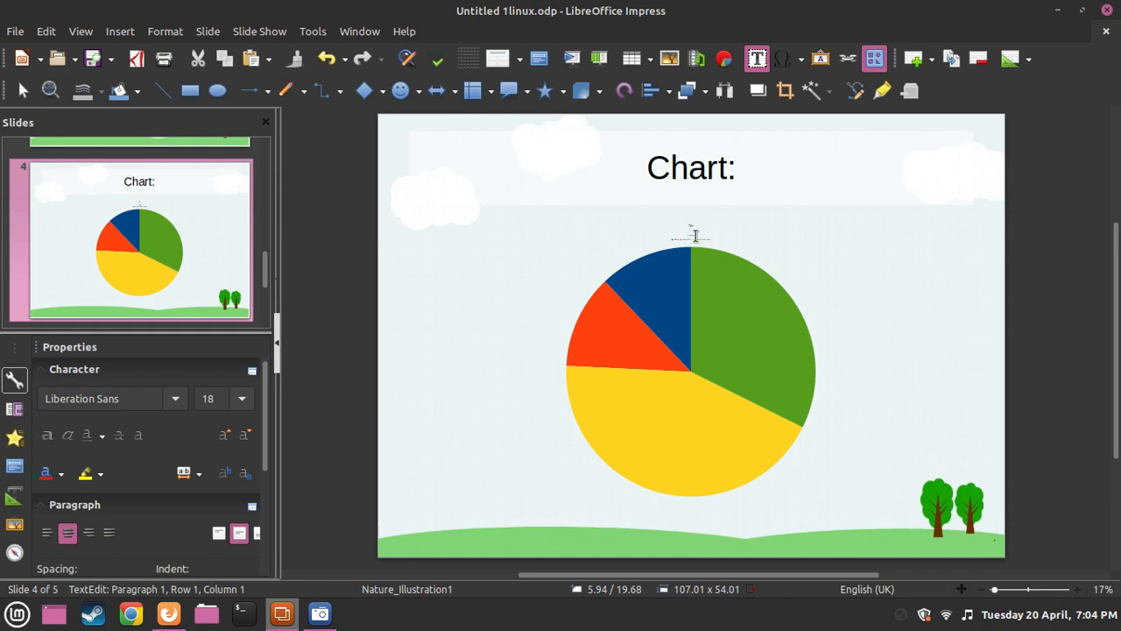
left_click(662, 226)
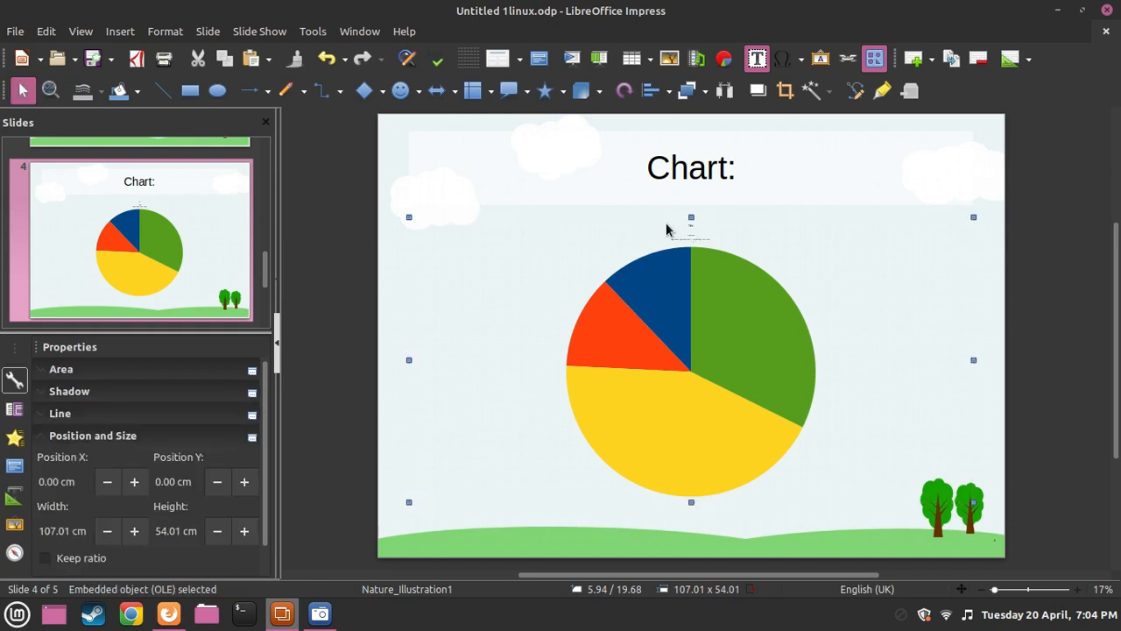
left_click(691, 239)
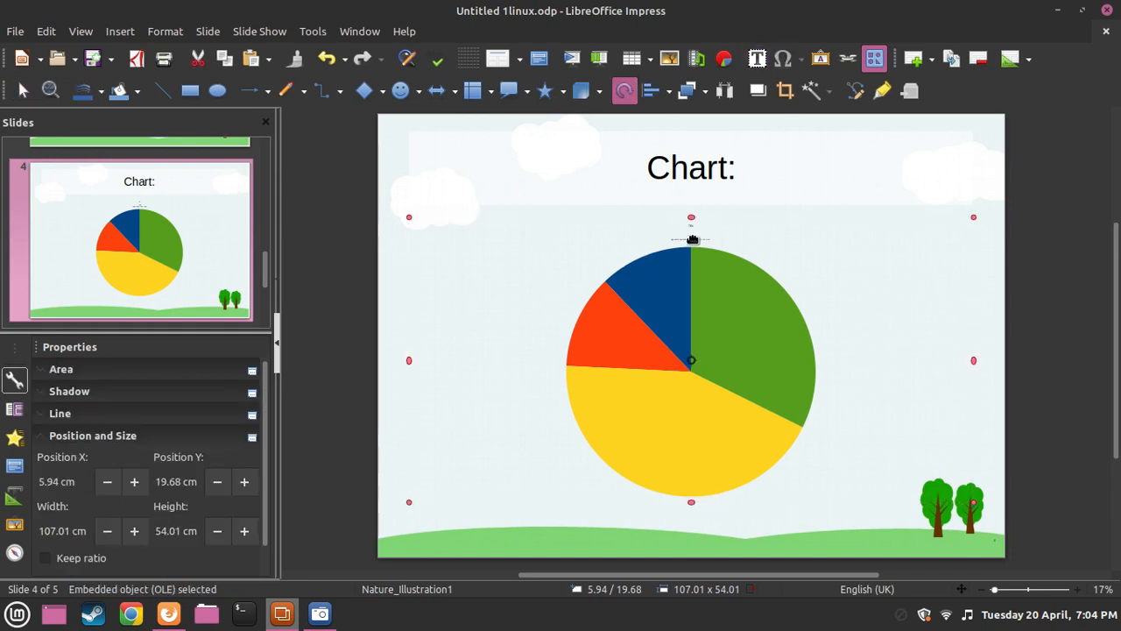
left_click(616, 324)
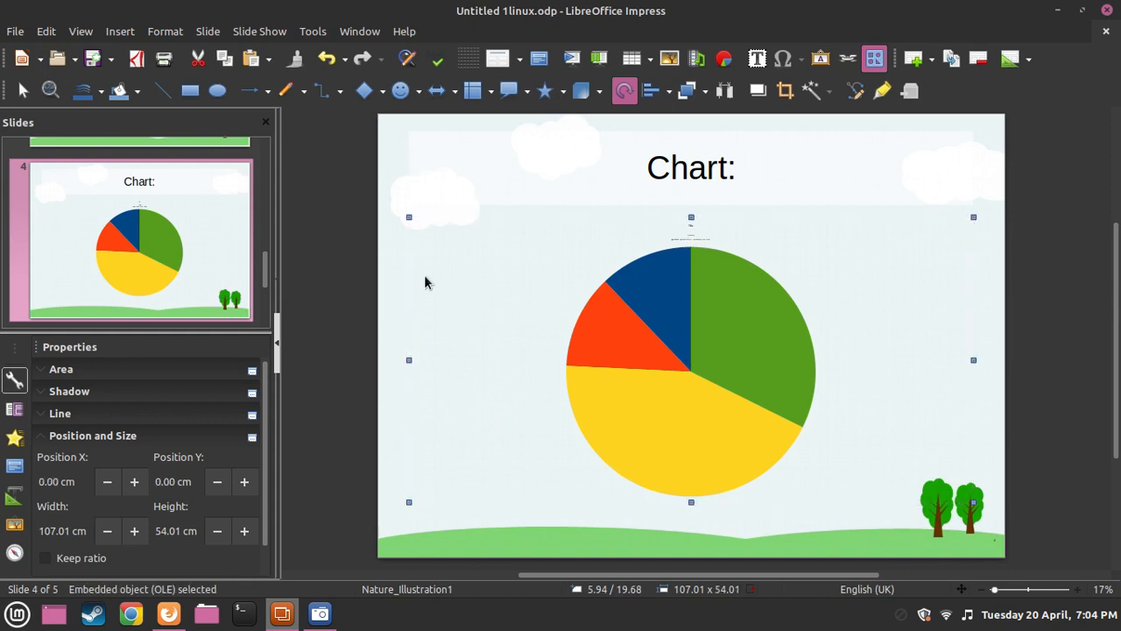
left_click(716, 356)
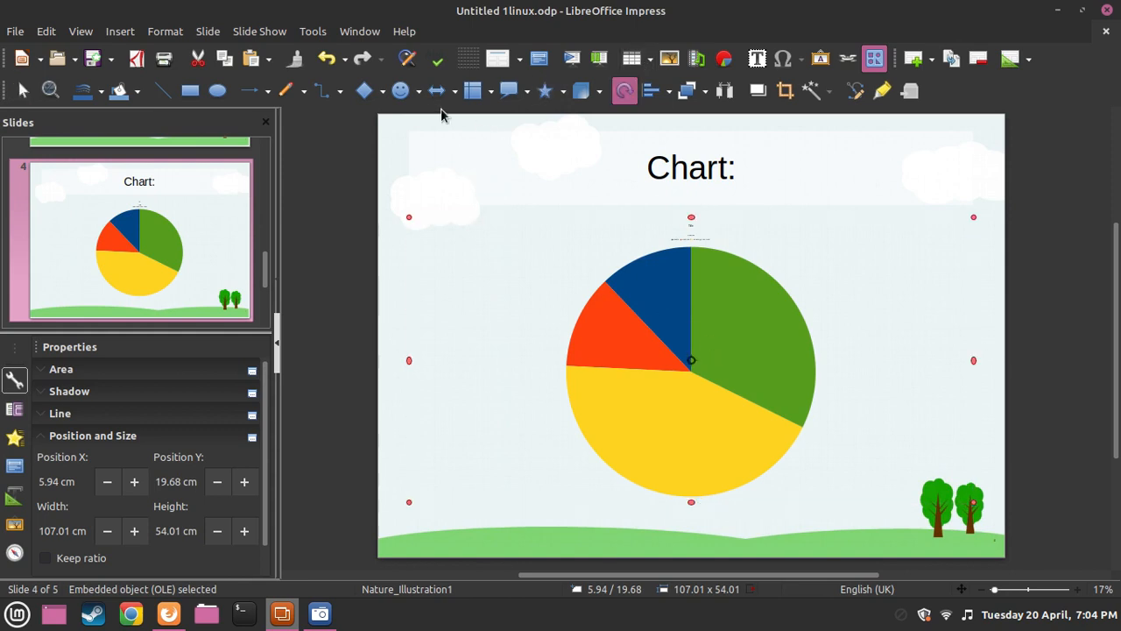
Open the pie chart for editing and replace its placeholder main title with a new one
double_click(662, 298)
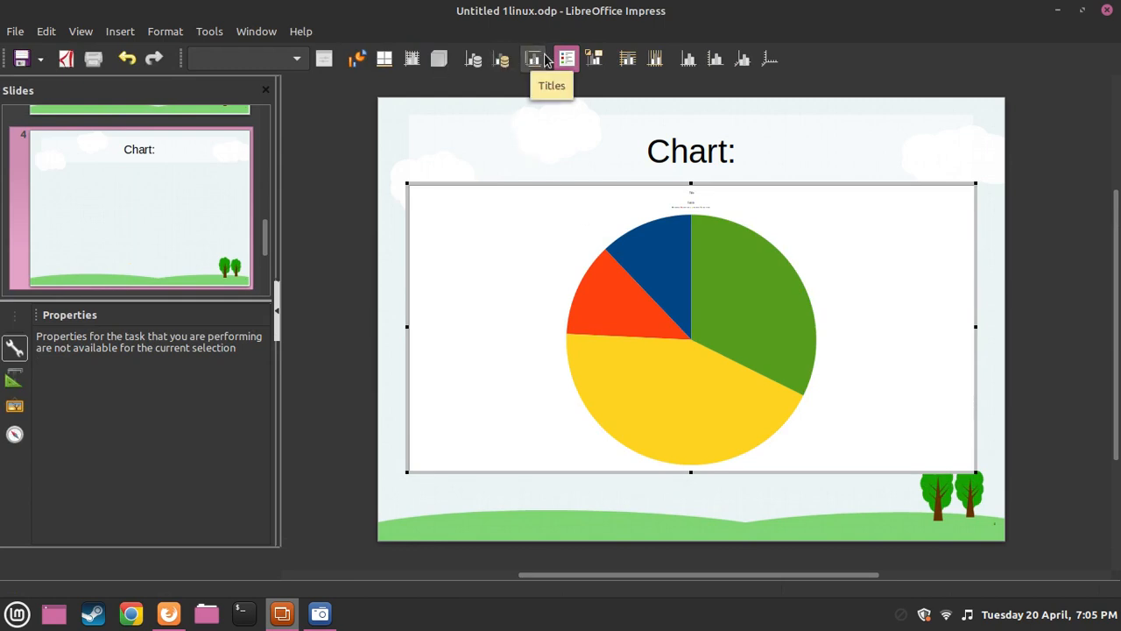
left_click(536, 59)
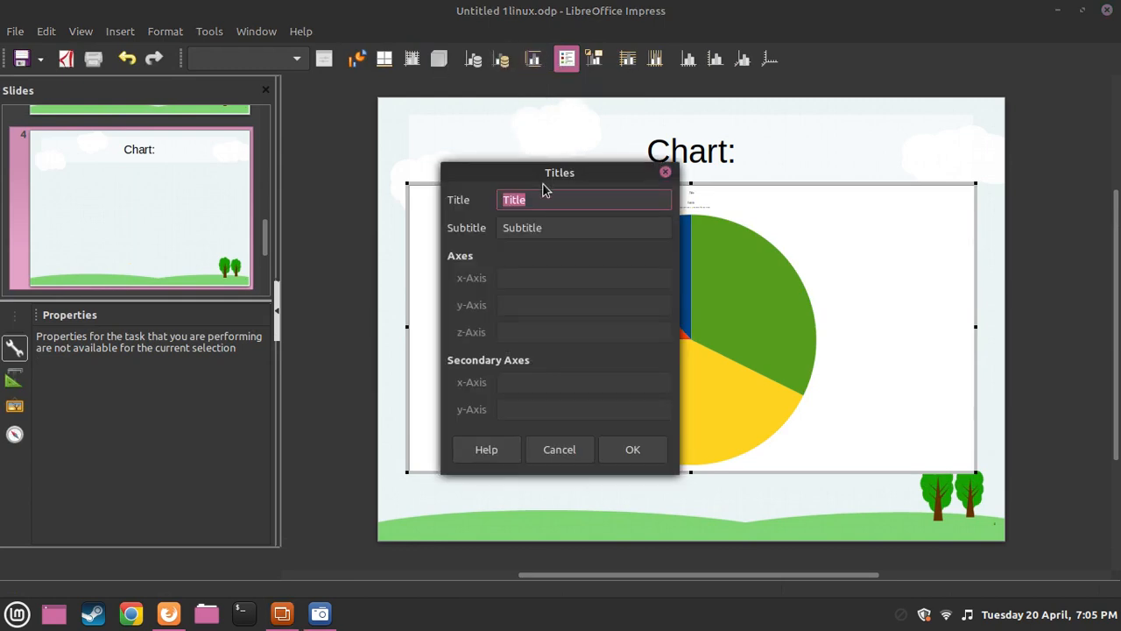
double_click(556, 203)
type("Po")
double_click(557, 227)
left_click(632, 450)
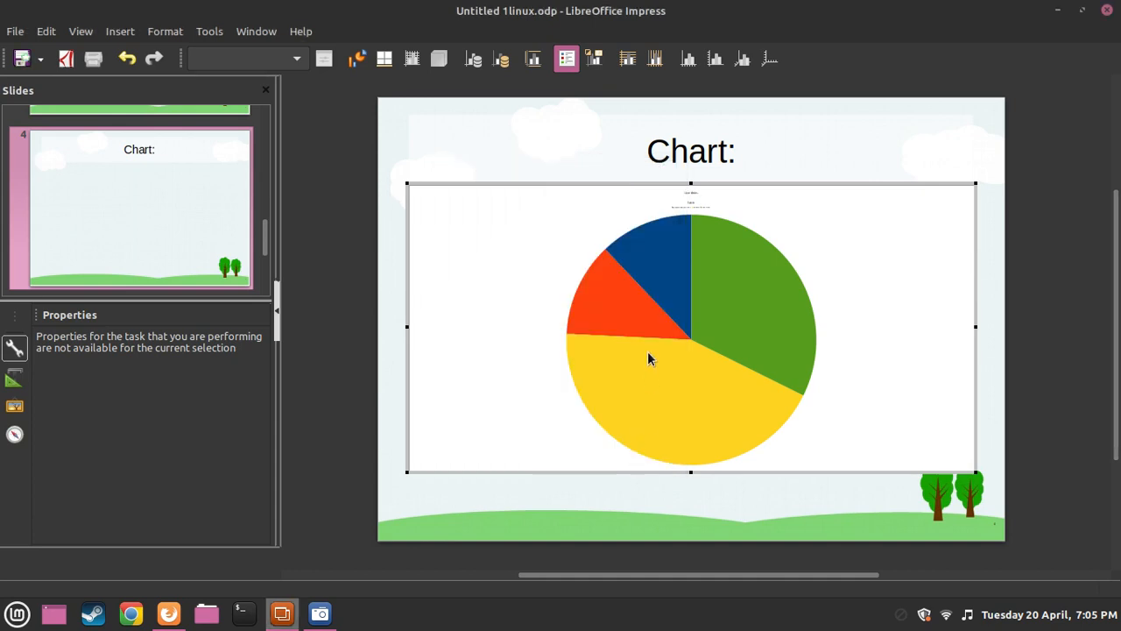
Look through the styles, gallery and navigator, and examine the formatting properties of the chart's subtitle
left_click(15, 378)
scroll(77, 385, "down", 6)
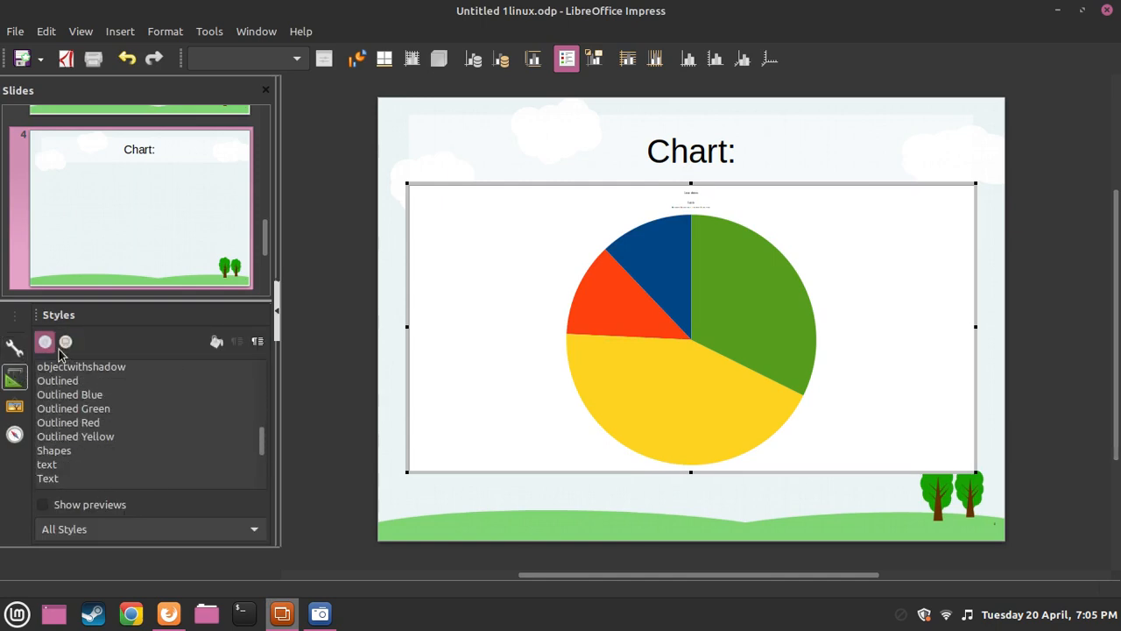
left_click(14, 406)
left_click(14, 433)
left_click(15, 348)
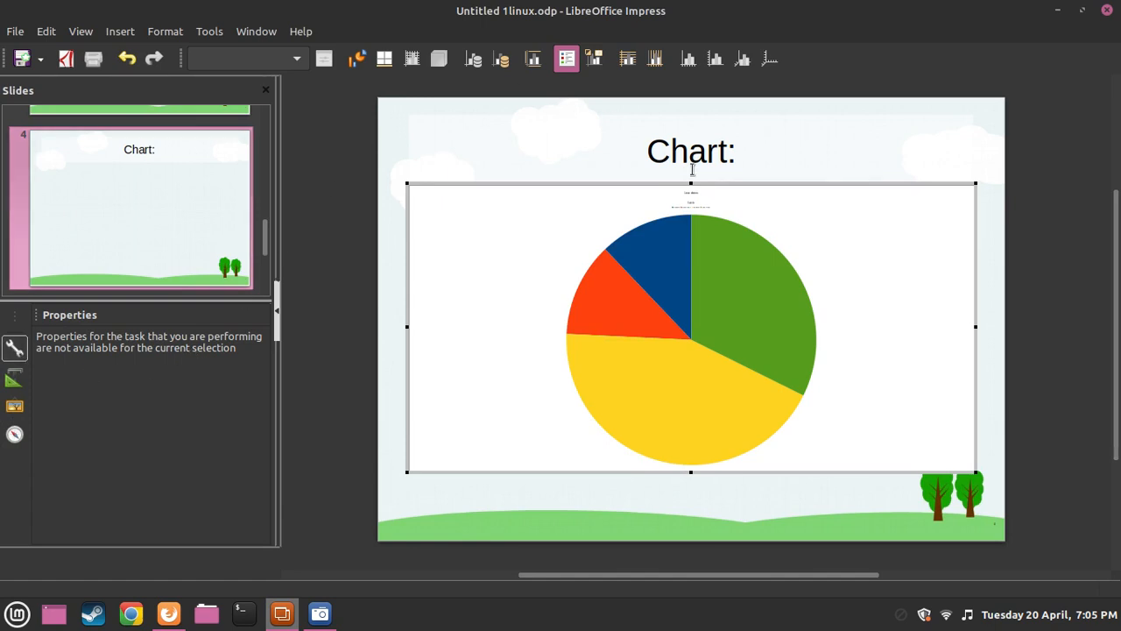
left_click(692, 205)
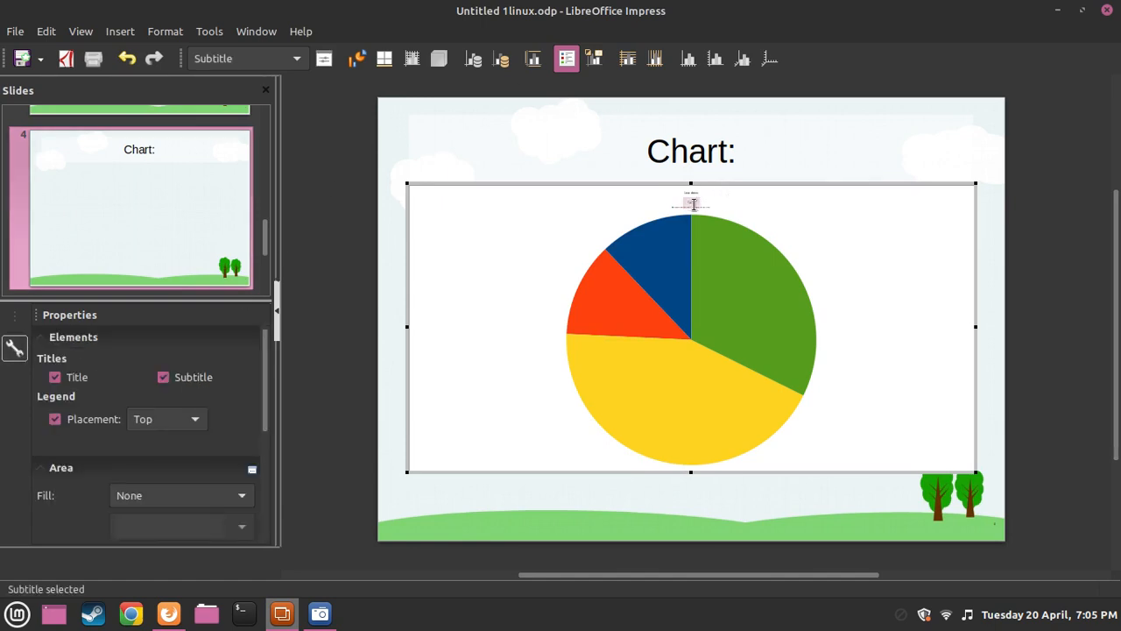
scroll(130, 430, "down", 5)
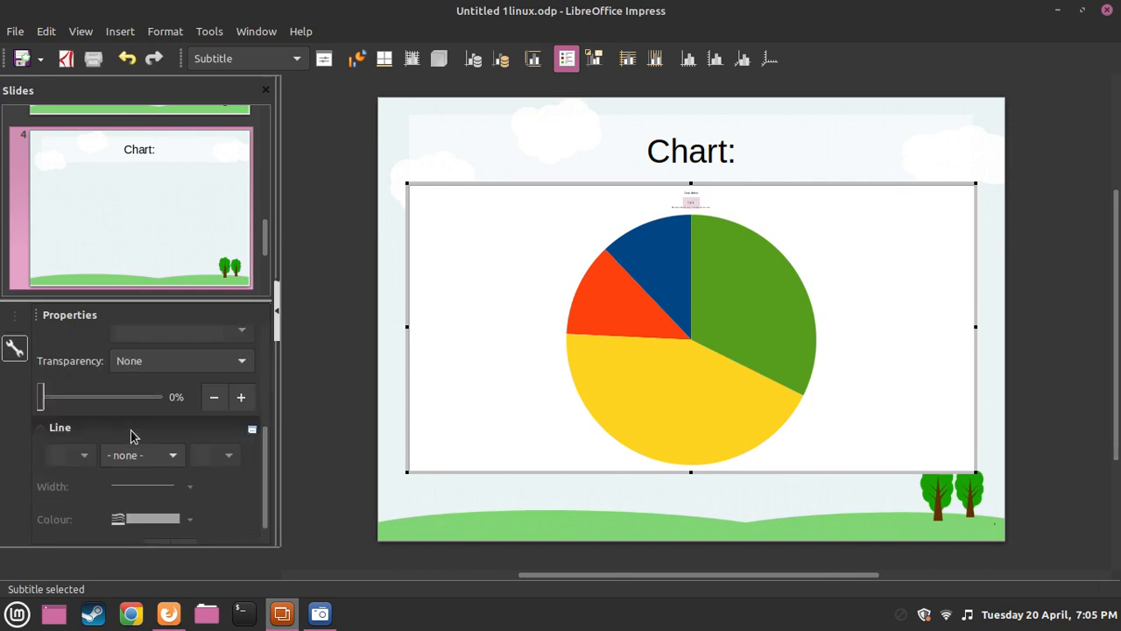
scroll(144, 434, "up", 5)
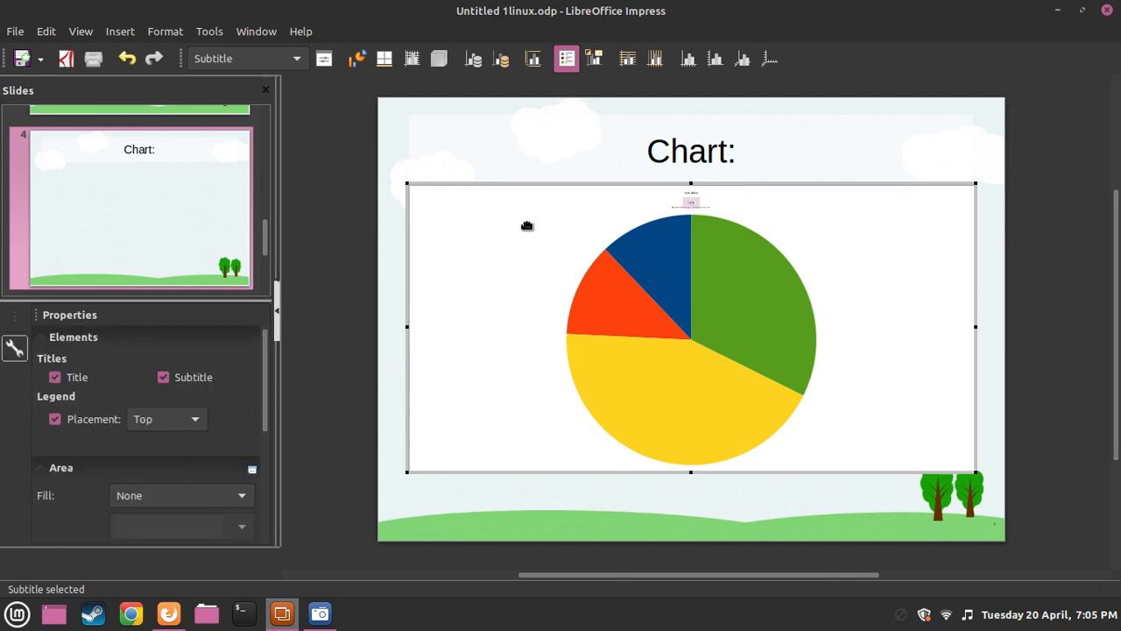
Stretch the pie chart upward to about 60.5 cm tall and try repositioning its main title beside the pie
left_click_drag(691, 184, 691, 149)
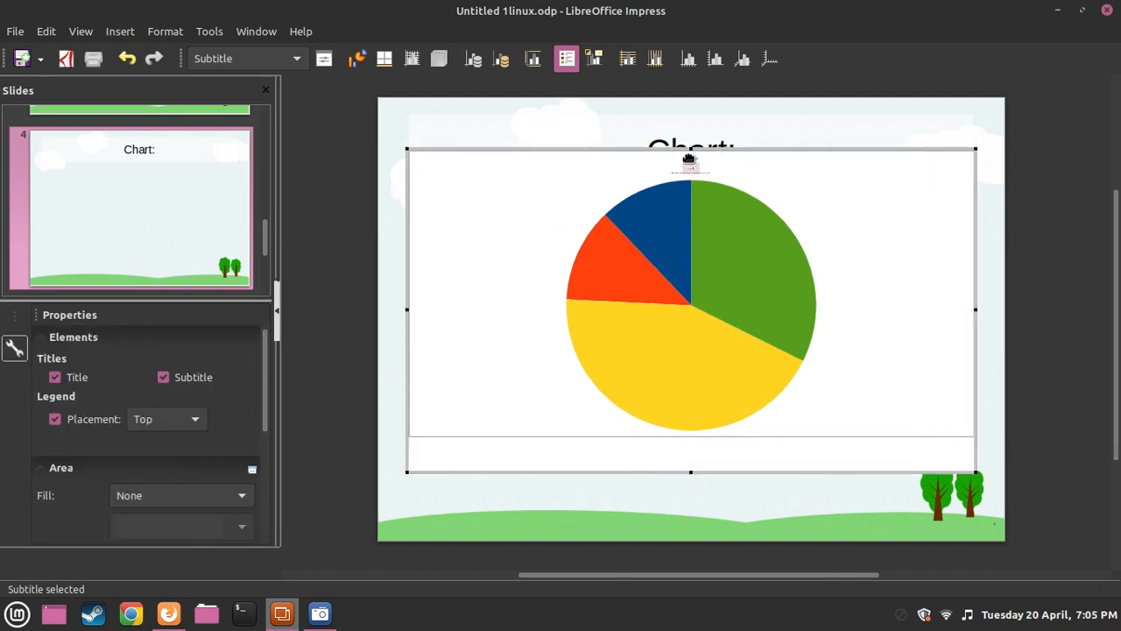
left_click(692, 160)
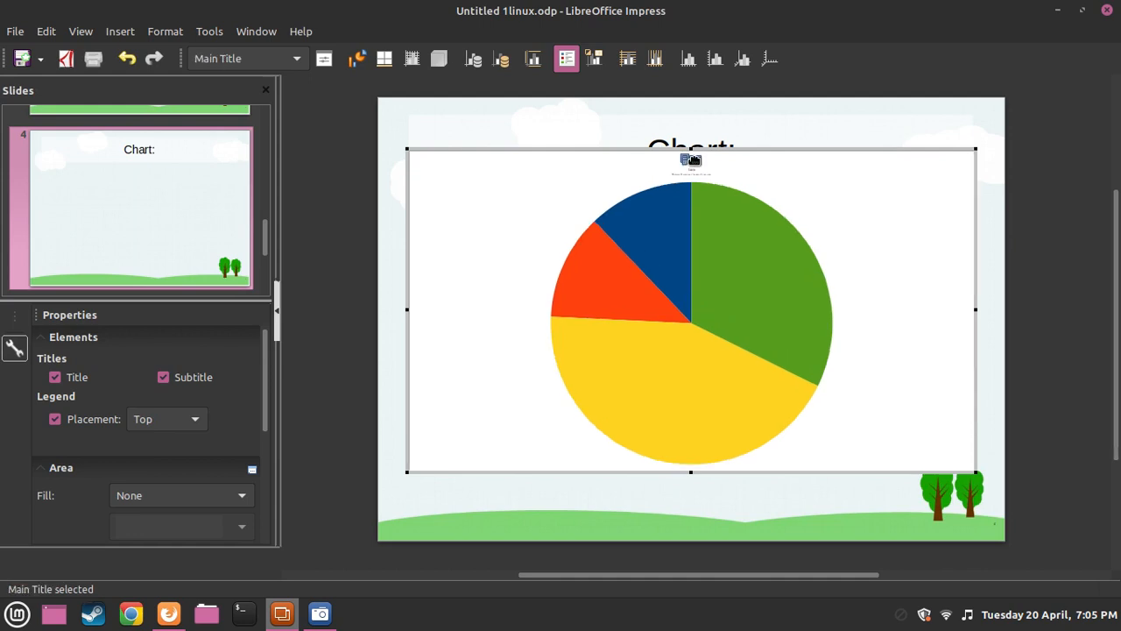
left_click_drag(691, 160, 571, 230)
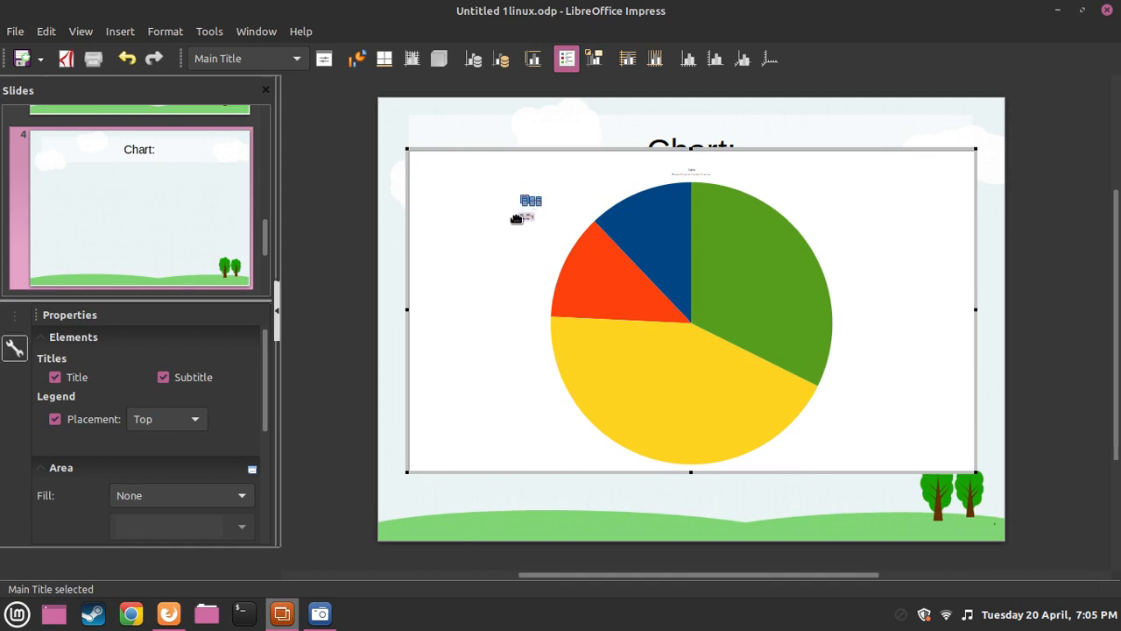
left_click_drag(516, 218, 691, 163)
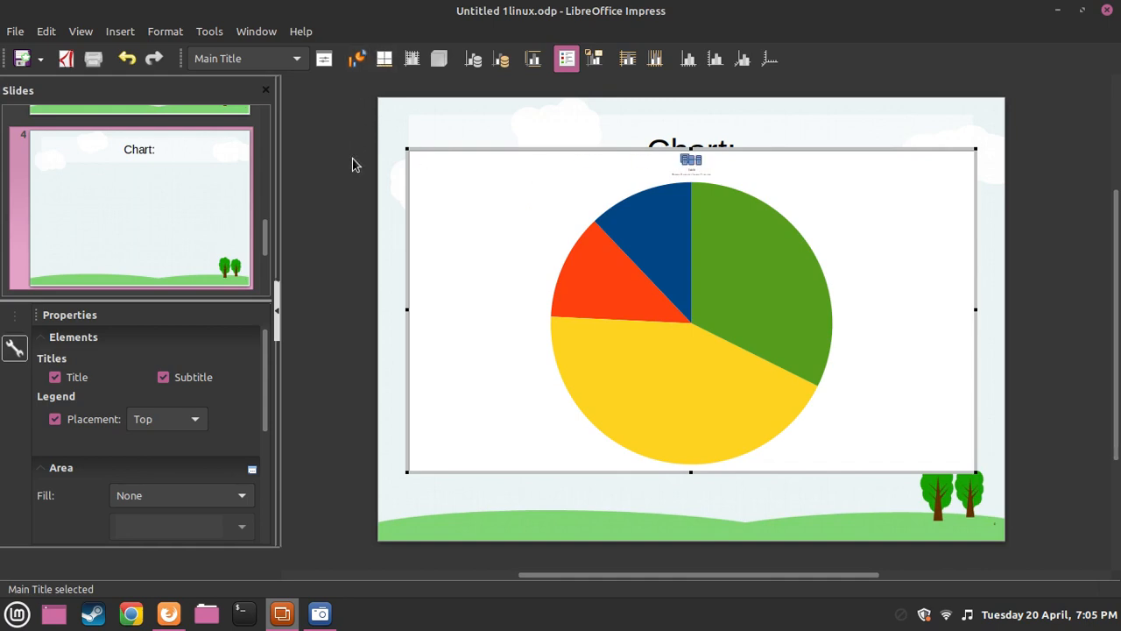
key("Escape")
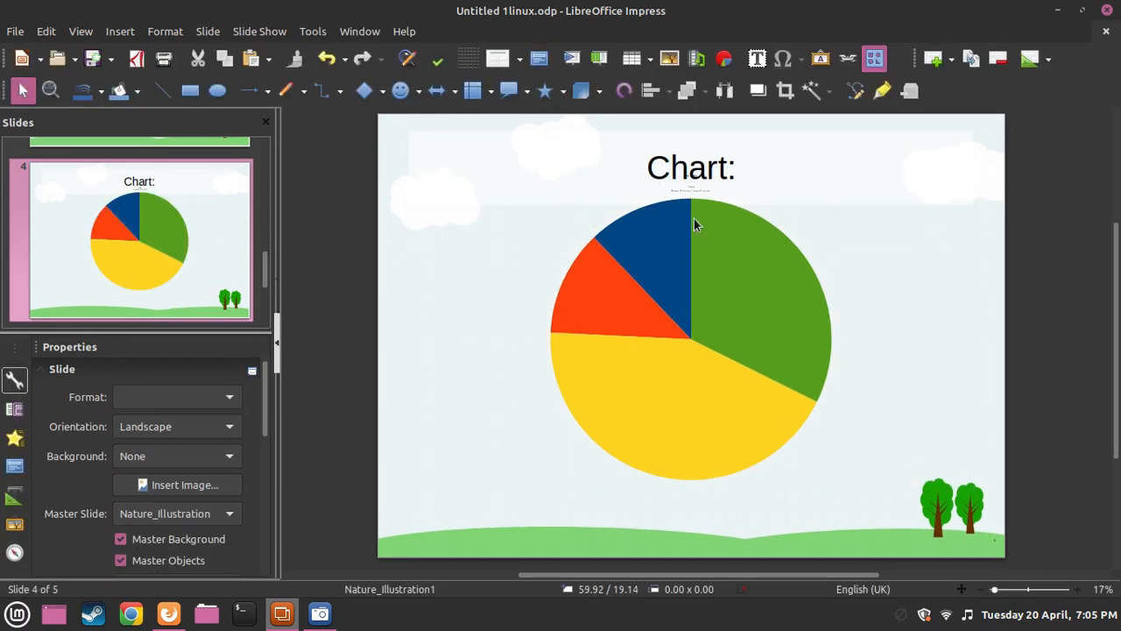
left_click_drag(649, 219, 620, 216)
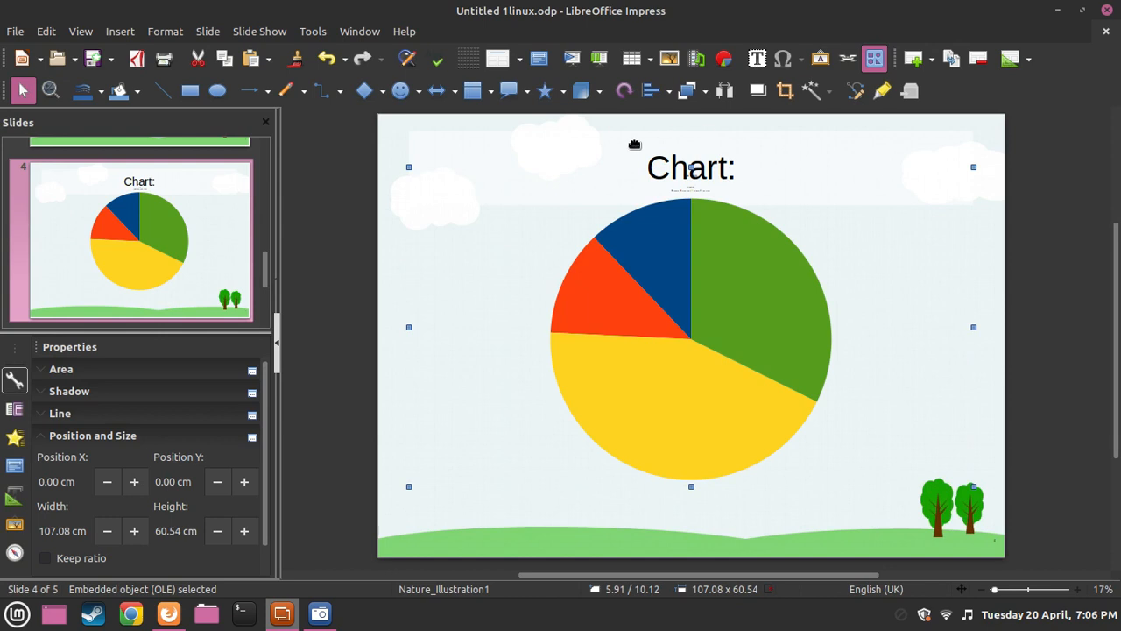
Insert a new slide between the "Chart:" slide and the closing thank-you slide
scroll(200, 243, "down", 2)
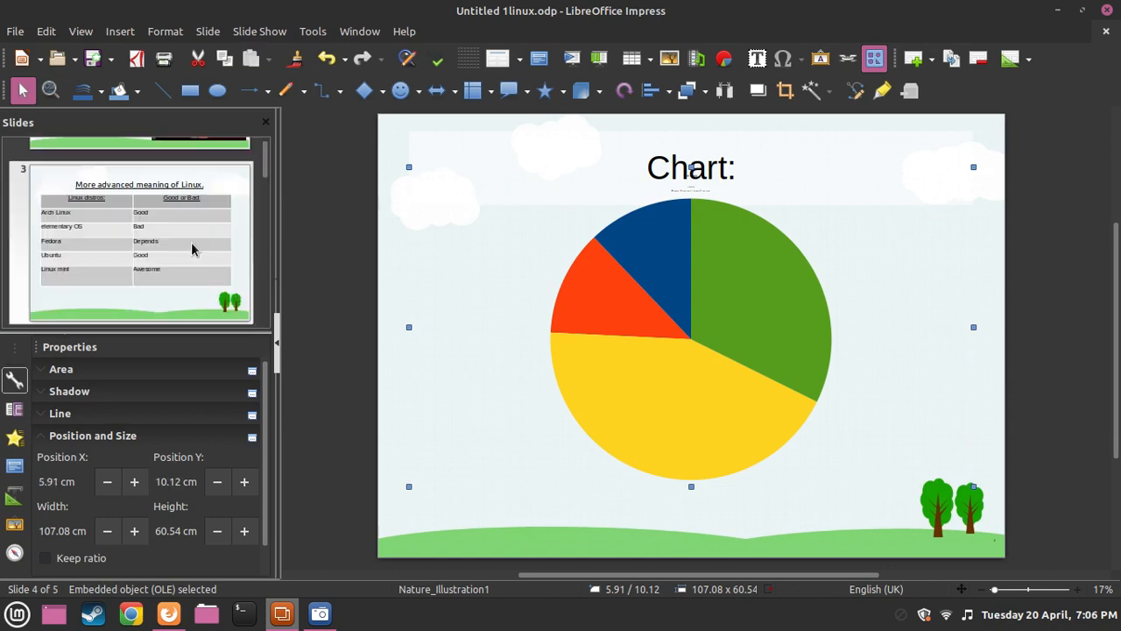
scroll(158, 296, "up", 4)
scroll(159, 296, "down", 4)
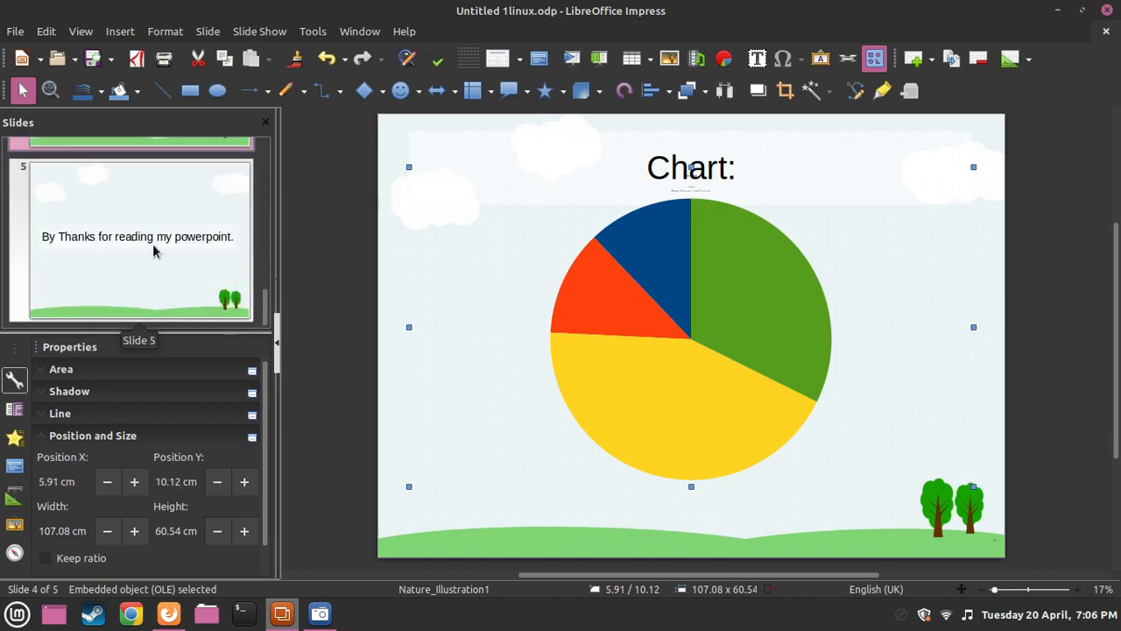
right_click(148, 165)
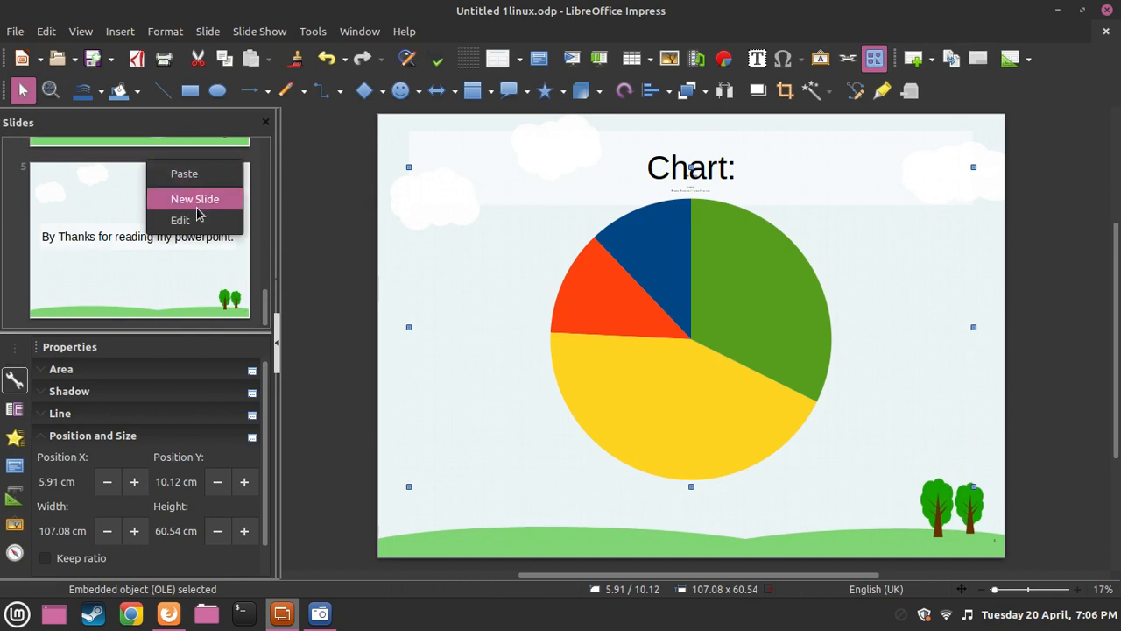
left_click(194, 201)
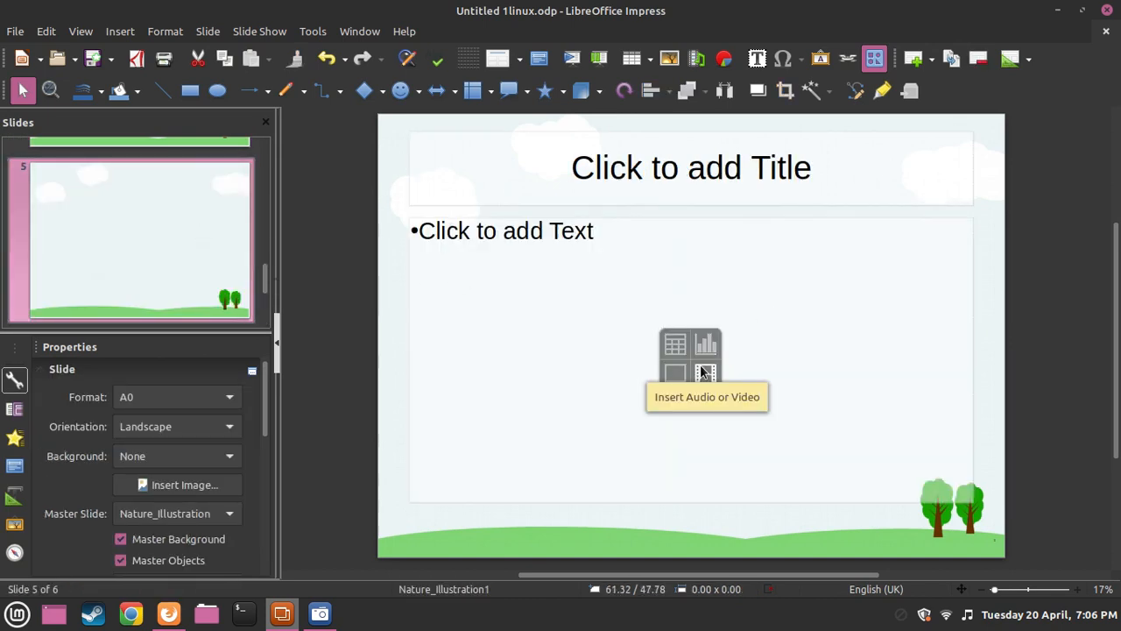
Start inserting audio or video on the new slide and browse the Pictures and Videos folders for a media file
left_click(705, 374)
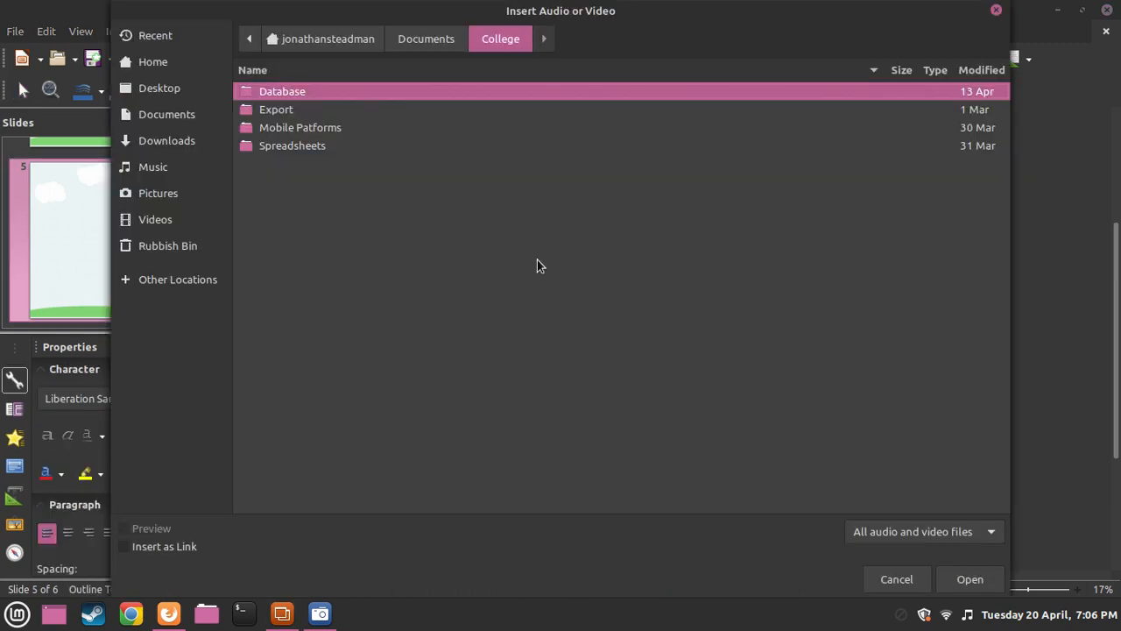
left_click(186, 191)
left_click(190, 218)
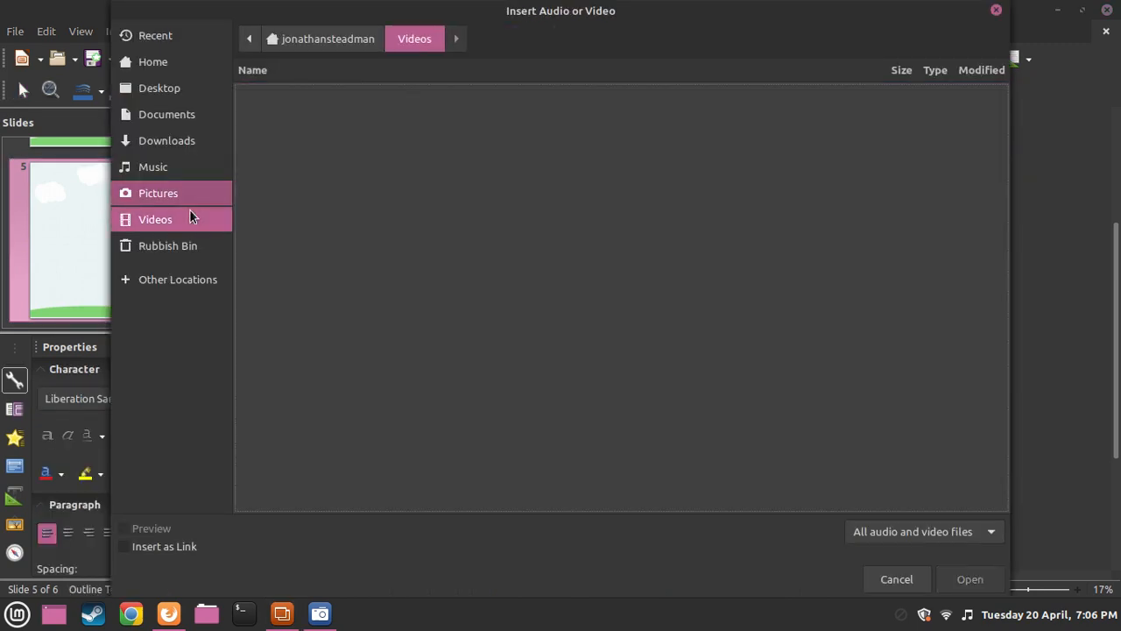
scroll(340, 191, "down", 3)
scroll(420, 305, "up", 3)
scroll(419, 305, "down", 3)
scroll(402, 270, "up", 3)
scroll(402, 270, "down", 3)
left_click(846, 508)
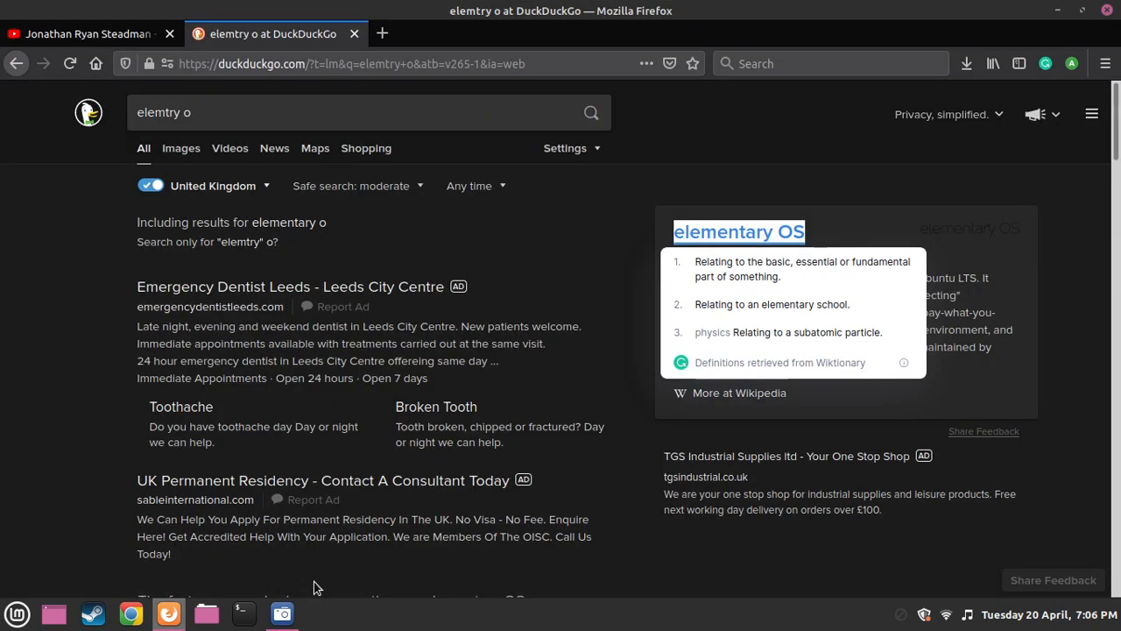
Relaunch LibreOffice Impress
mouse_move(281, 616)
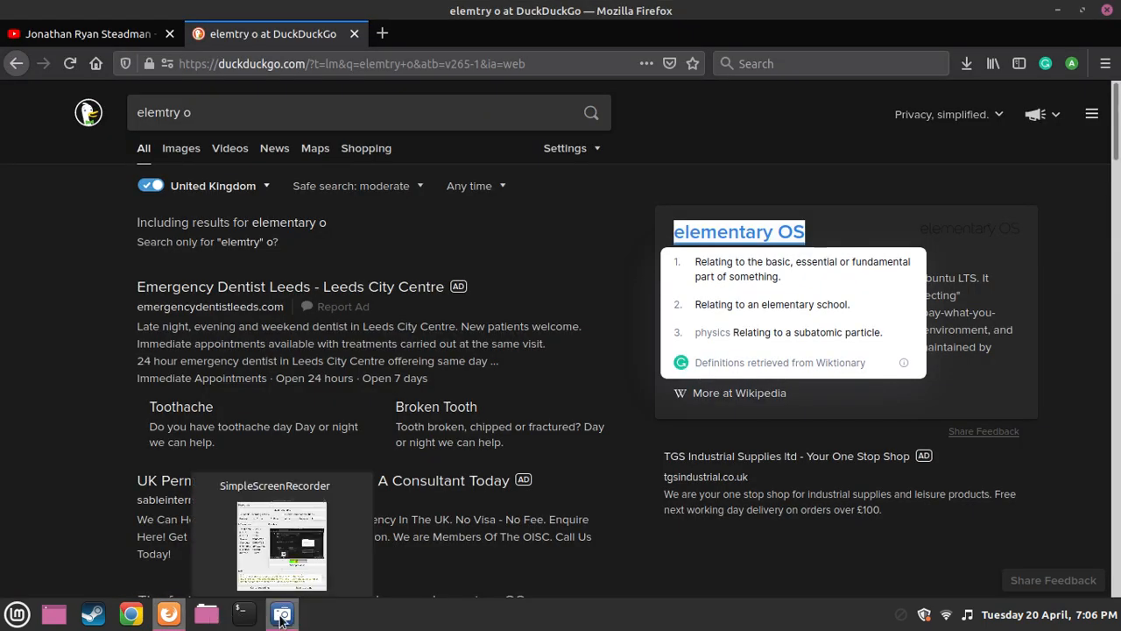
left_click(18, 613)
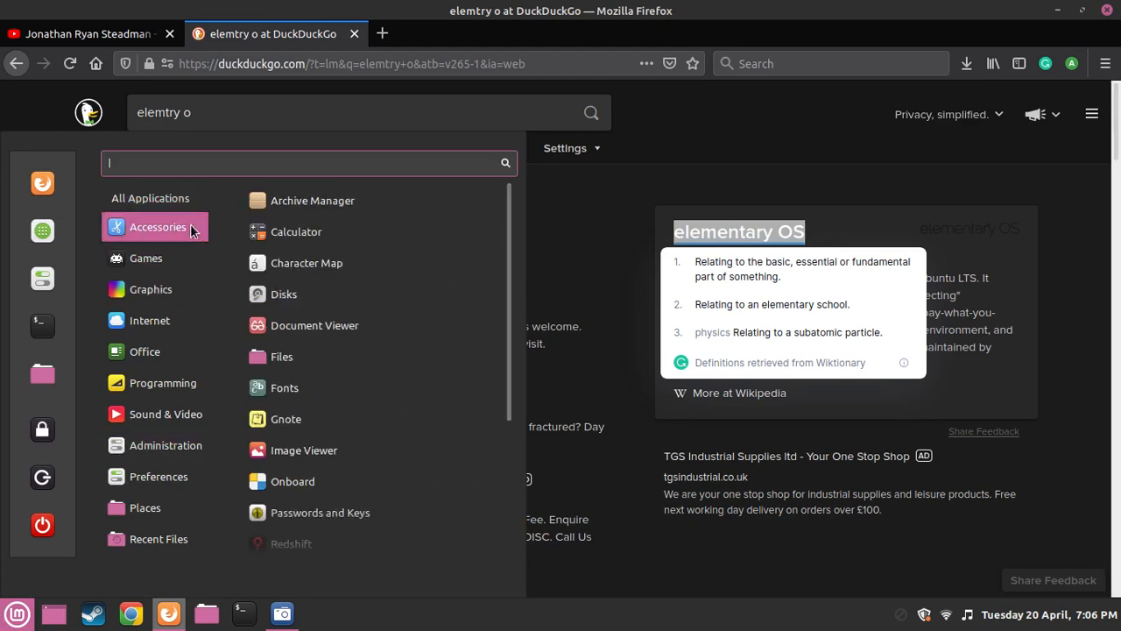
mouse_move(163, 356)
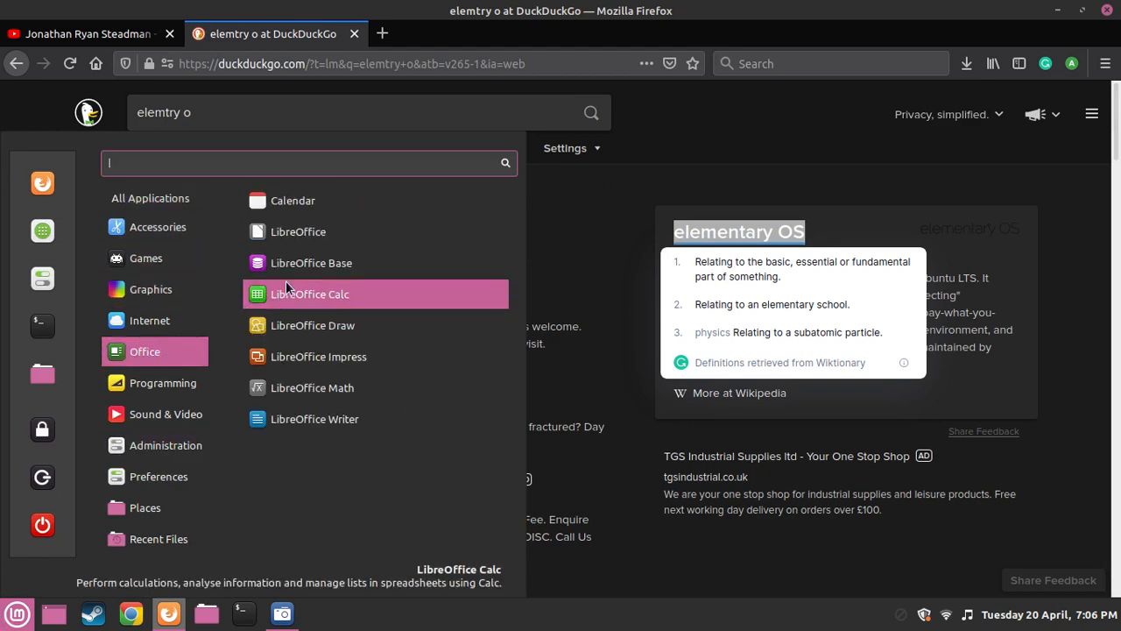
left_click(307, 364)
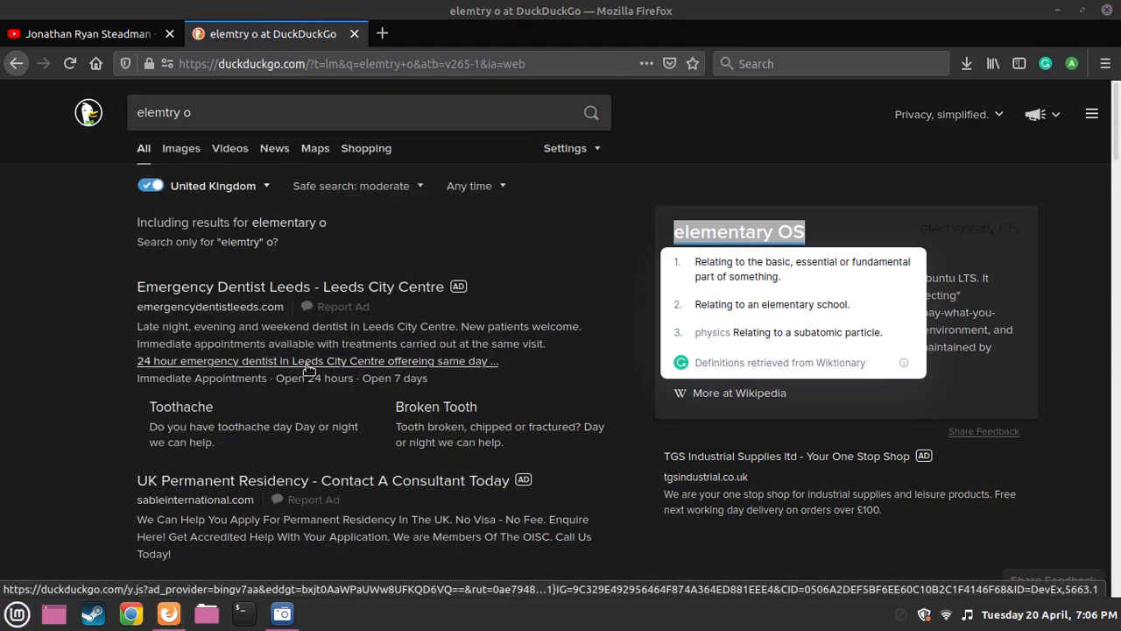
left_click(711, 229)
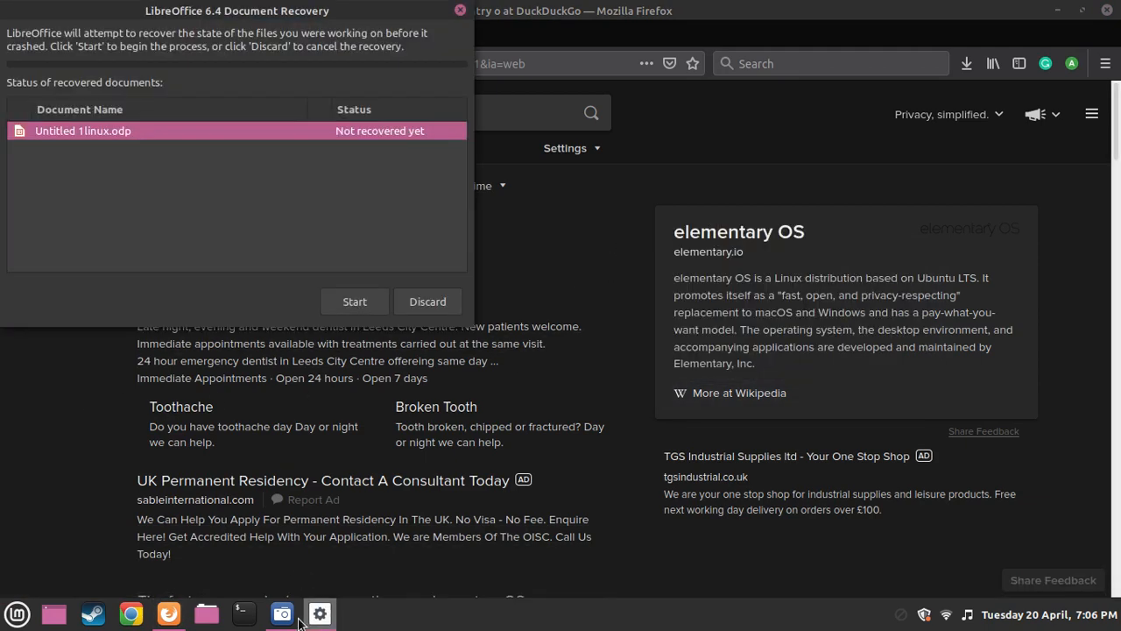
Recover the crashed presentation "Untitled 1linux.odp" and open the recovered document
left_click(358, 311)
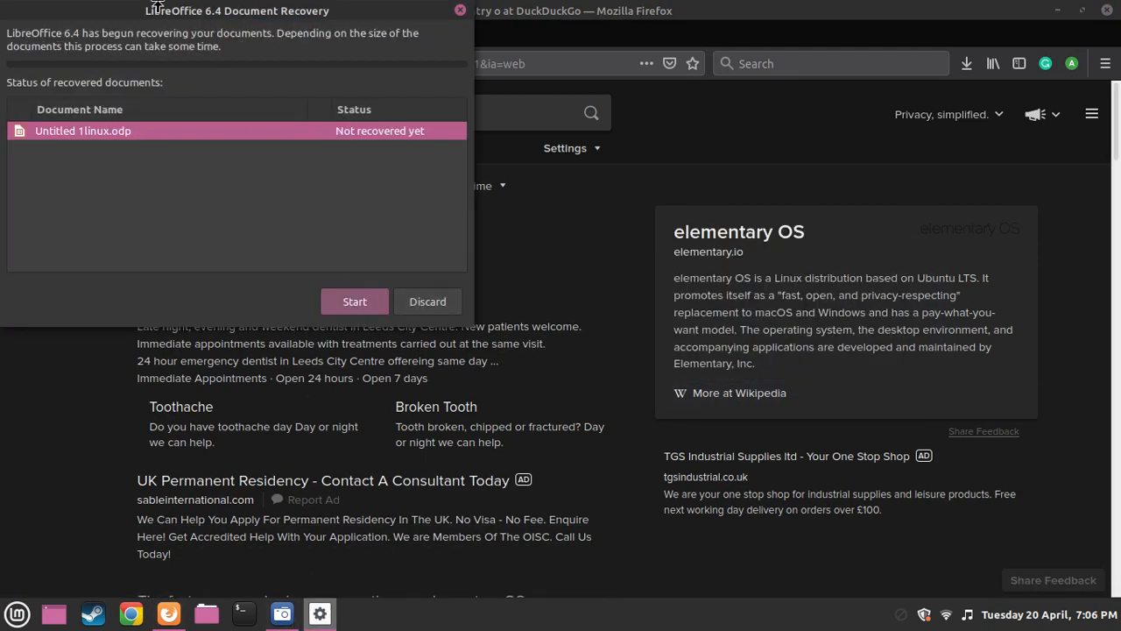
left_click_drag(156, 16, 380, 69)
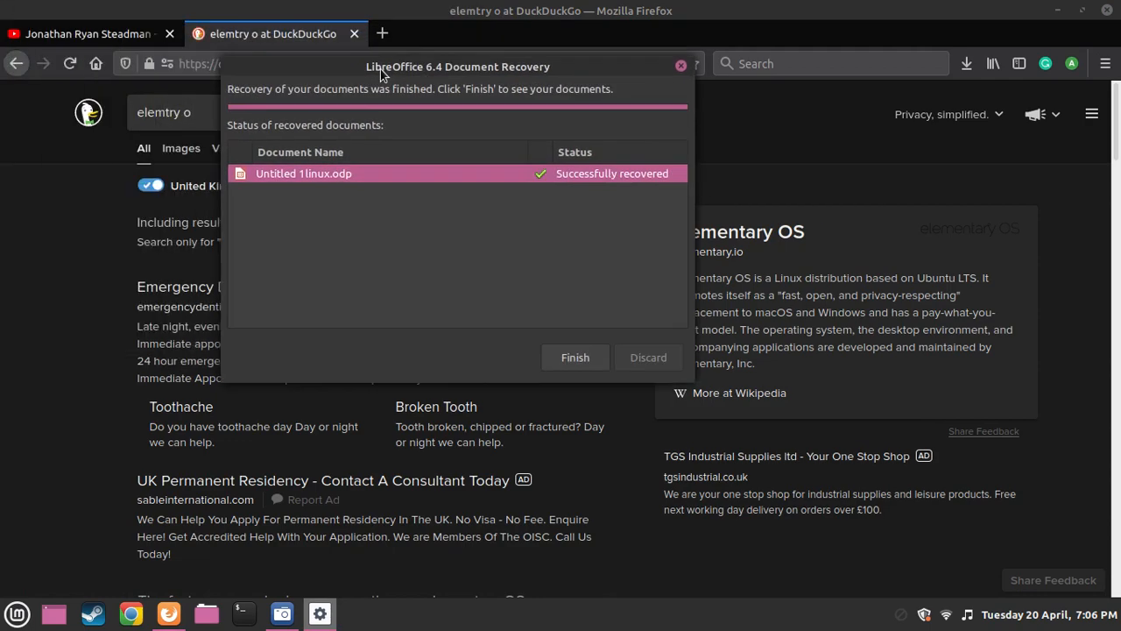
left_click(579, 366)
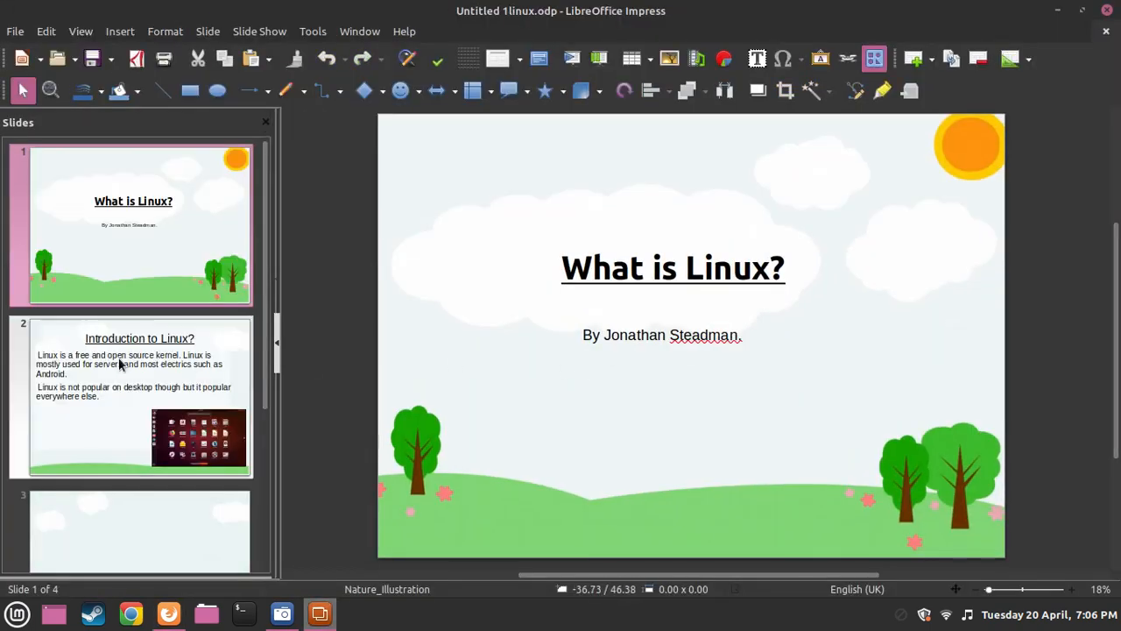
Insert a default column chart into the content placeholder of the empty third slide and leave chart editing
scroll(120, 364, "down", 3)
left_click(120, 363)
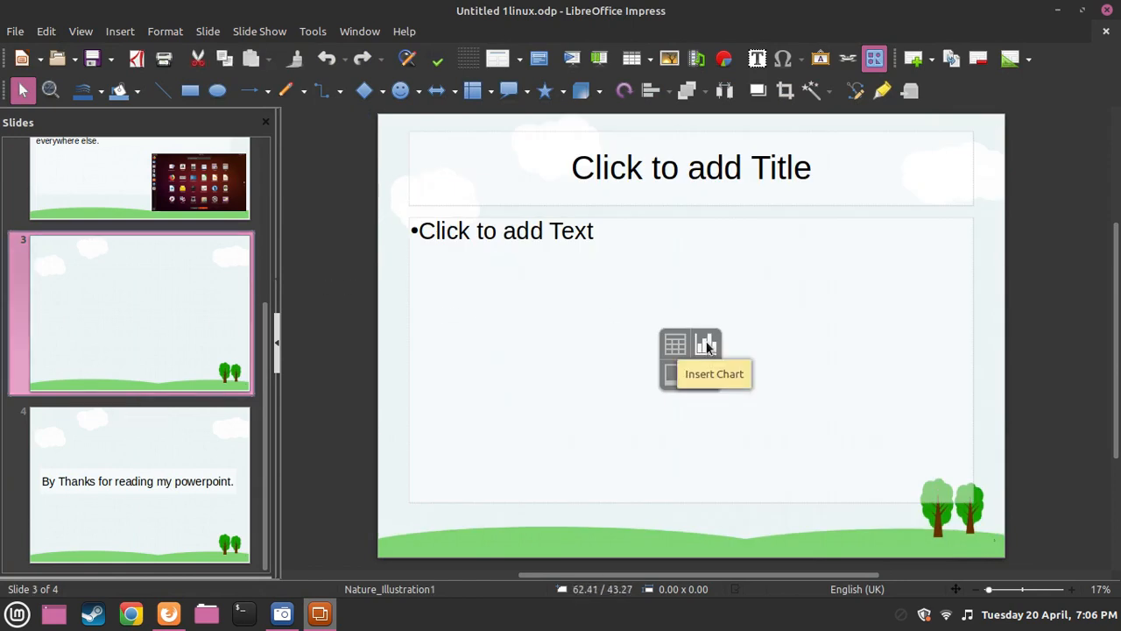
left_click(707, 346)
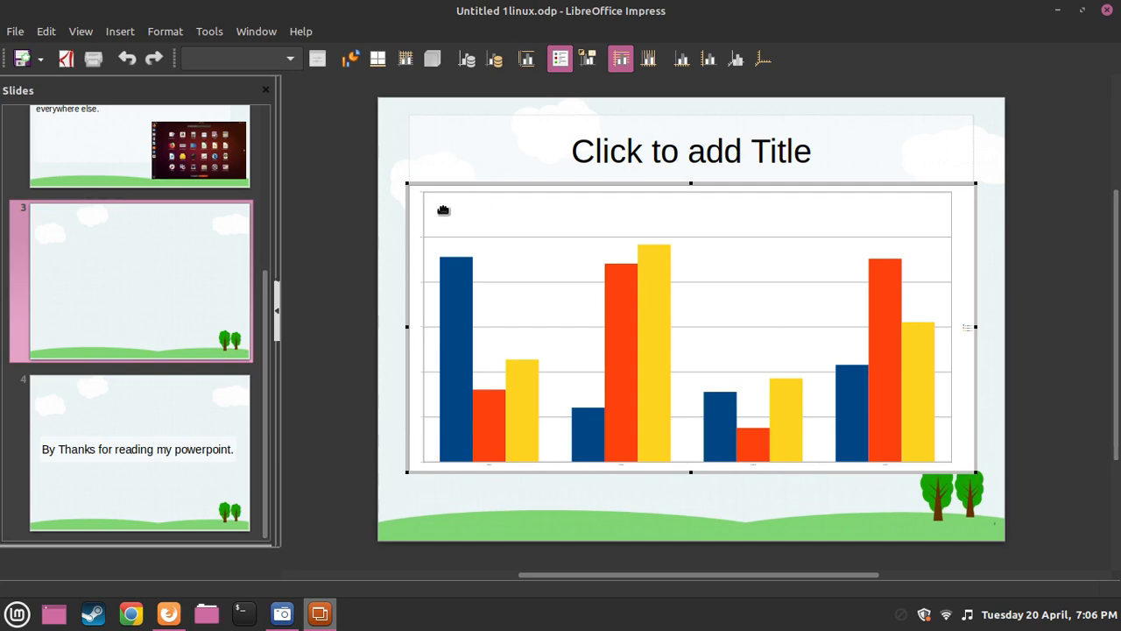
left_click(360, 228)
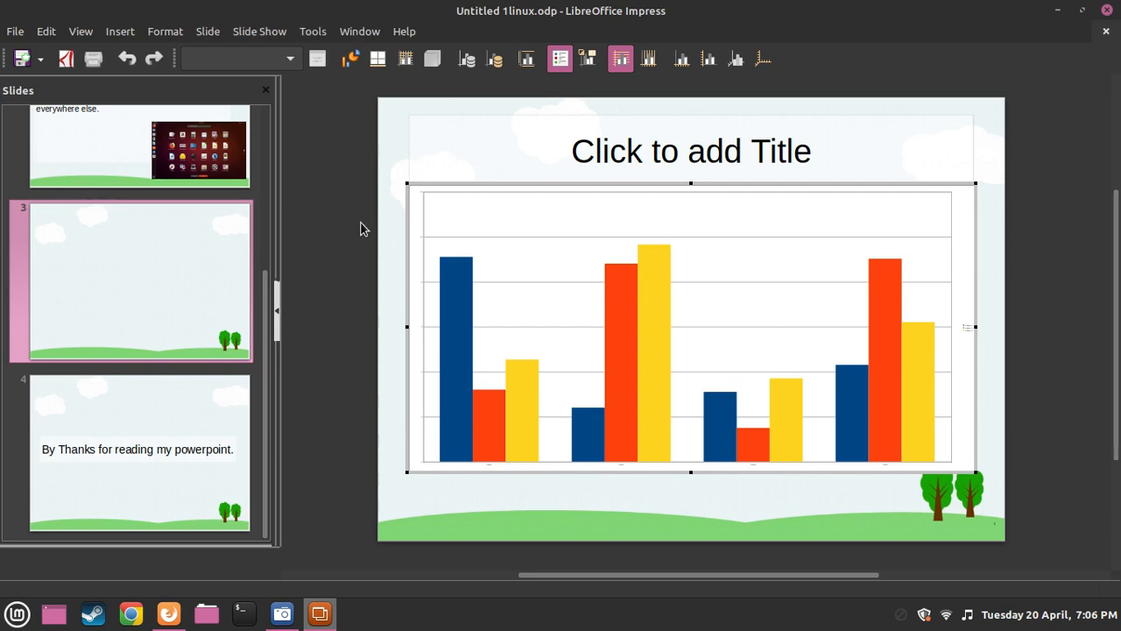
left_click(454, 272)
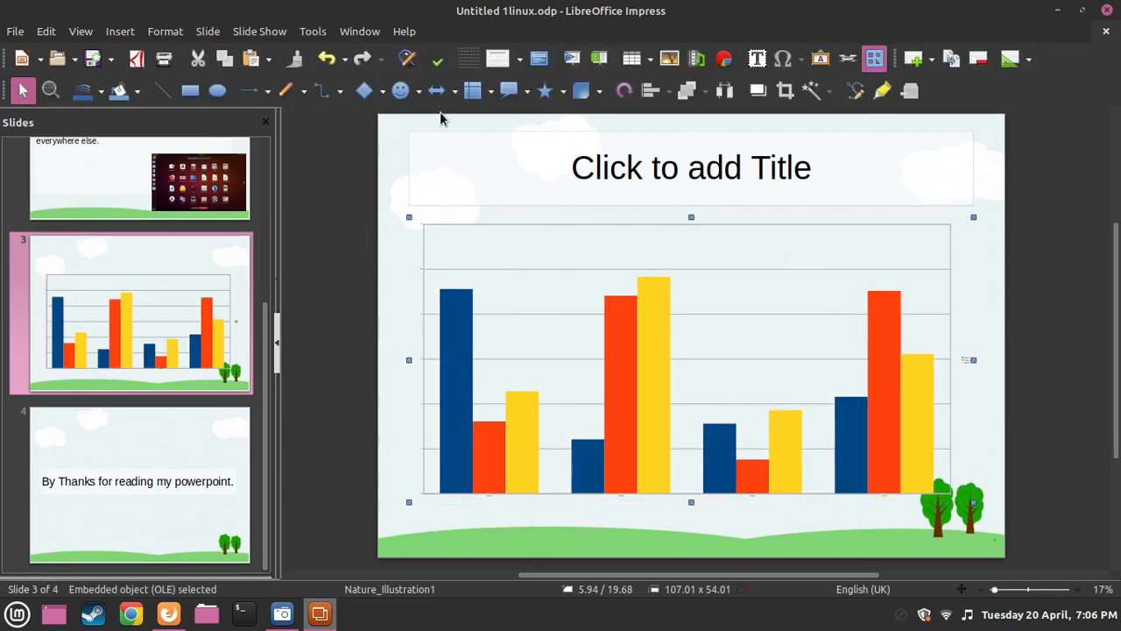
key("Escape")
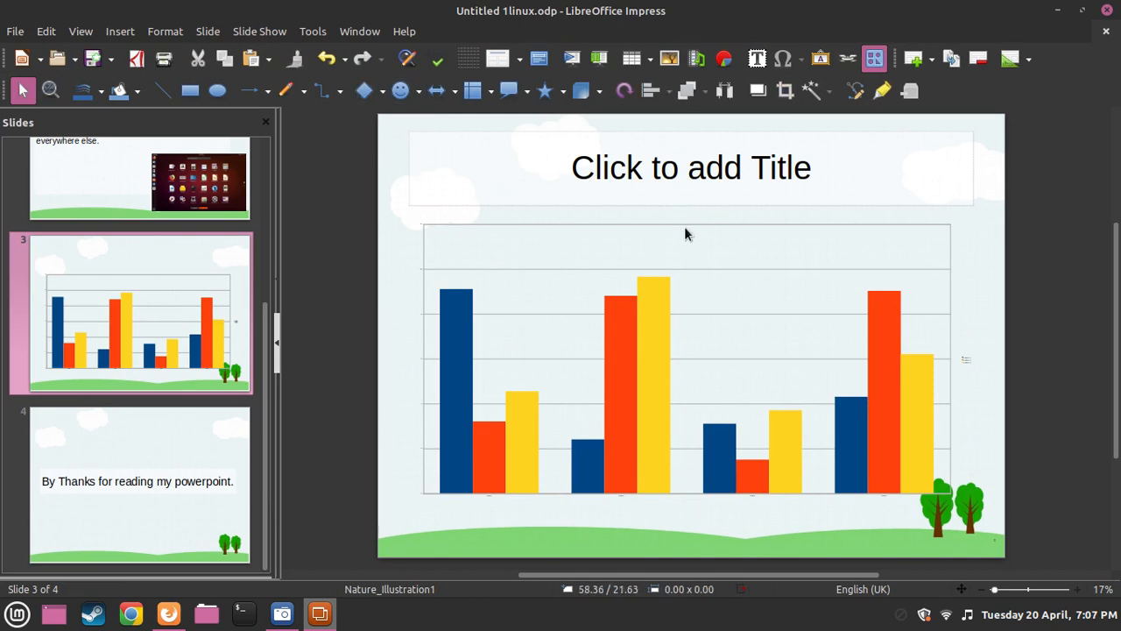
Reopen the column chart on slide 3 for editing and bring up its title settings
left_click(657, 168)
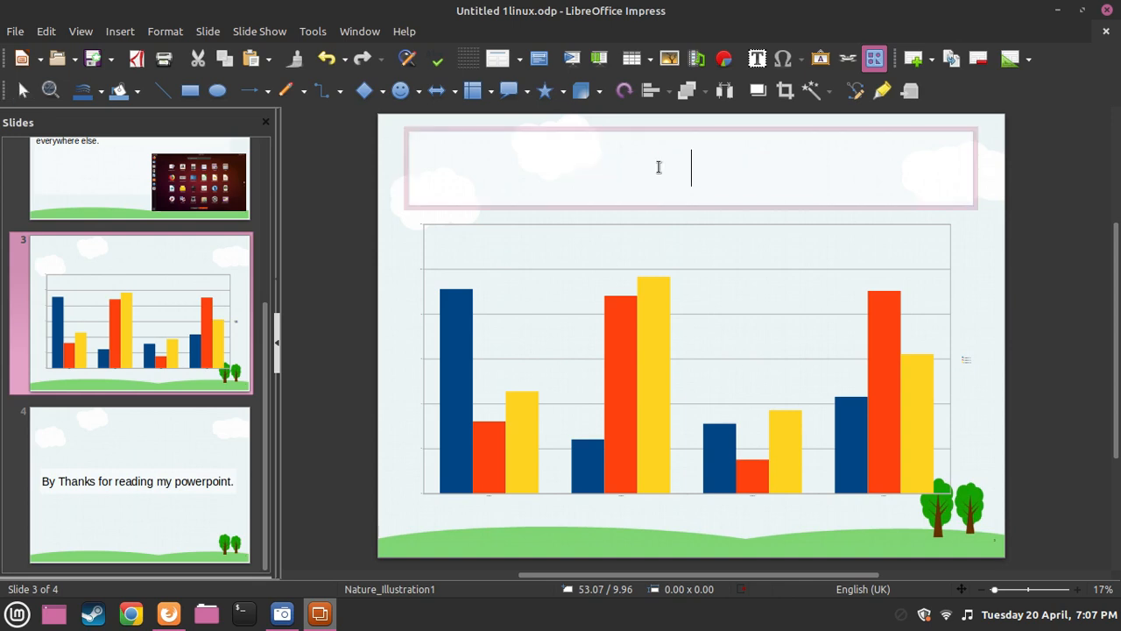
left_click(652, 292)
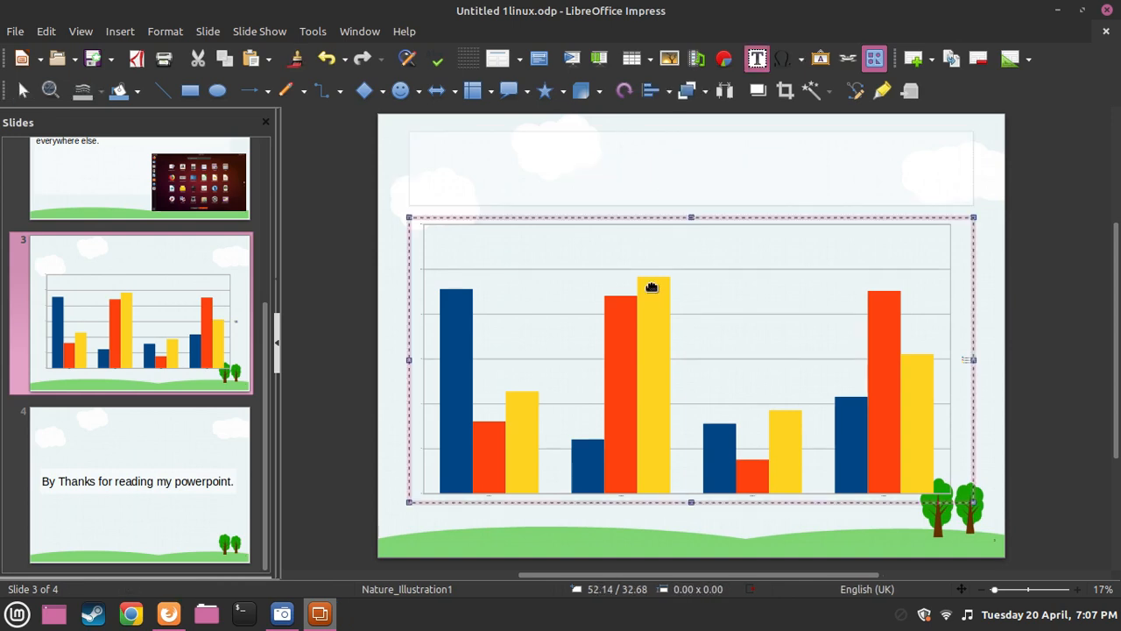
double_click(652, 287)
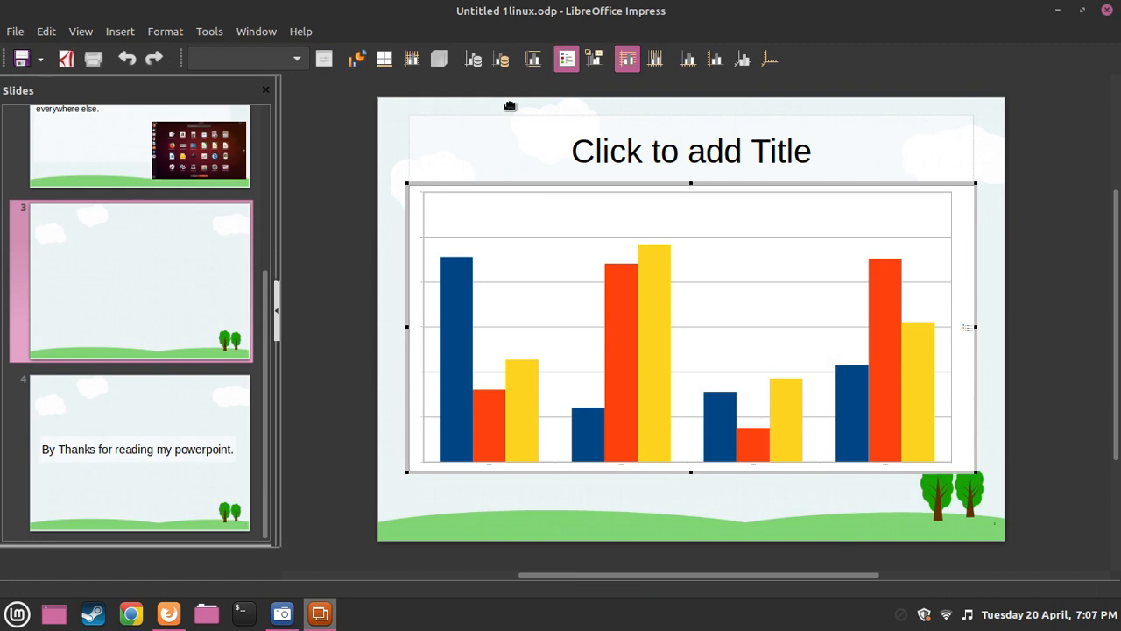
left_click(532, 59)
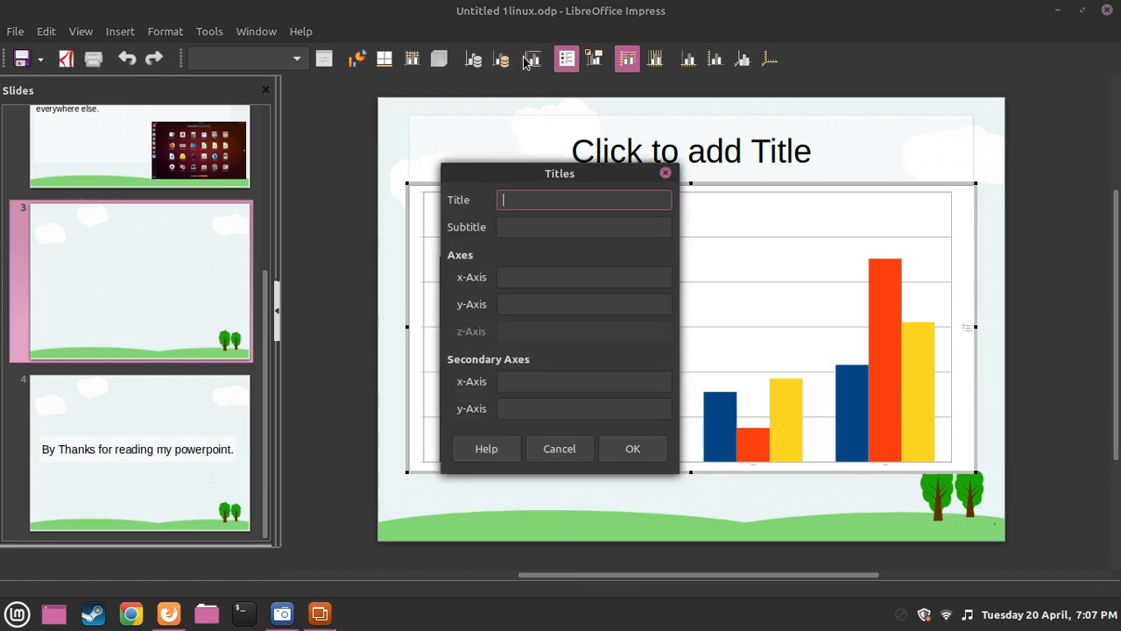